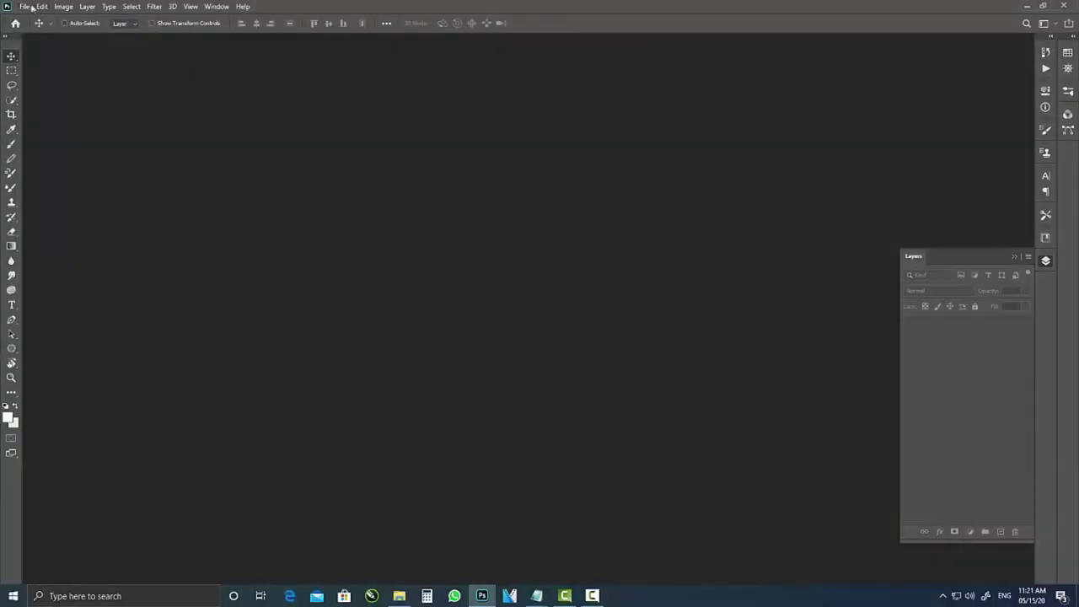
- Bring Photoshop forward and choose File > New to start a new document
click(25, 6)
click(59, 25)
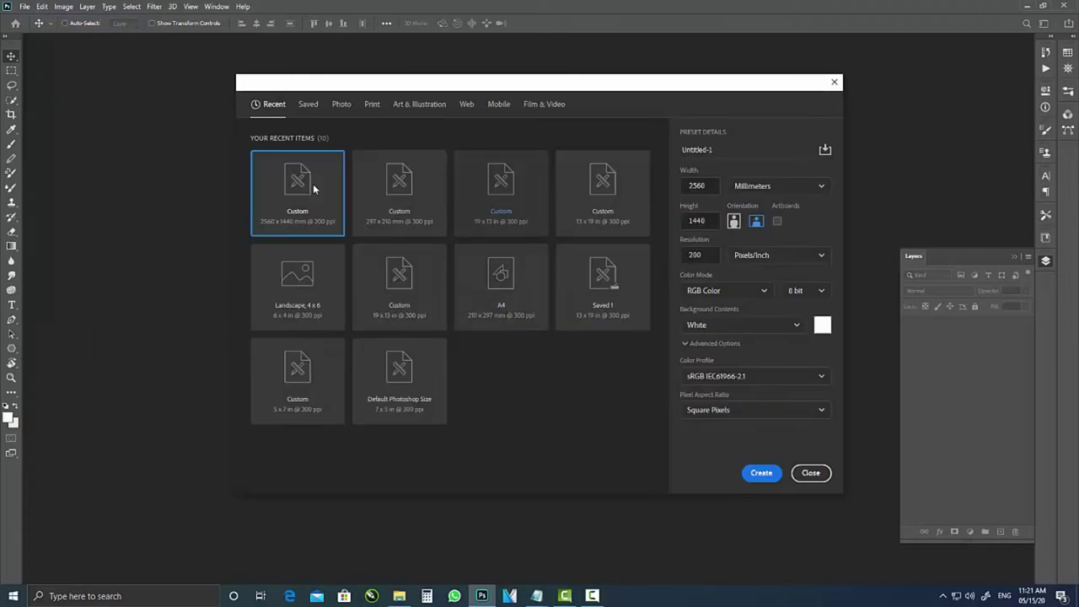
- Create a new landscape A4 (297×210 mm) document
click(520, 299)
click(757, 221)
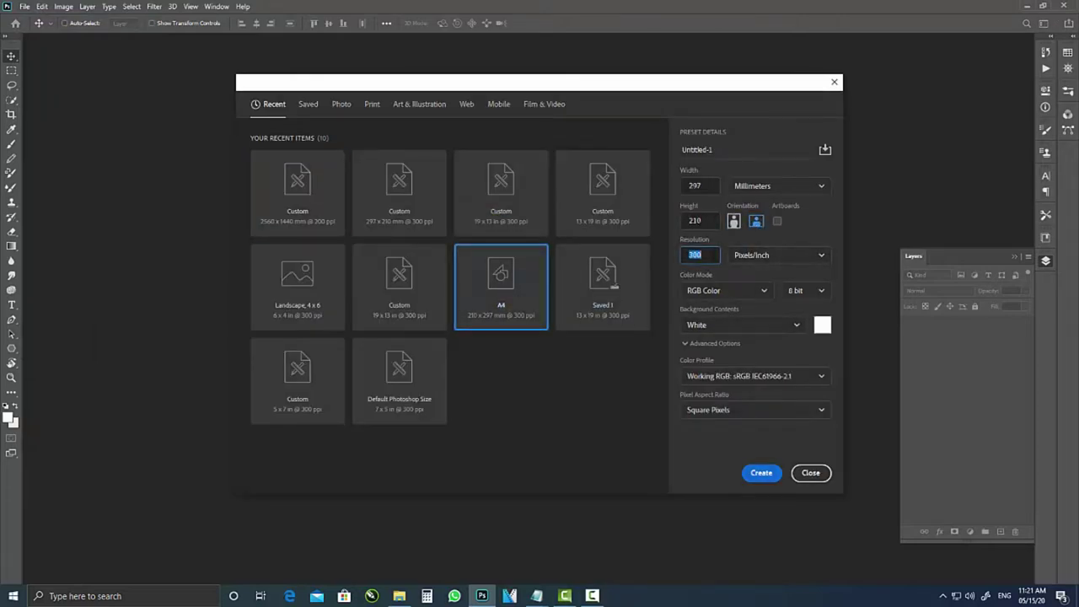
click(761, 472)
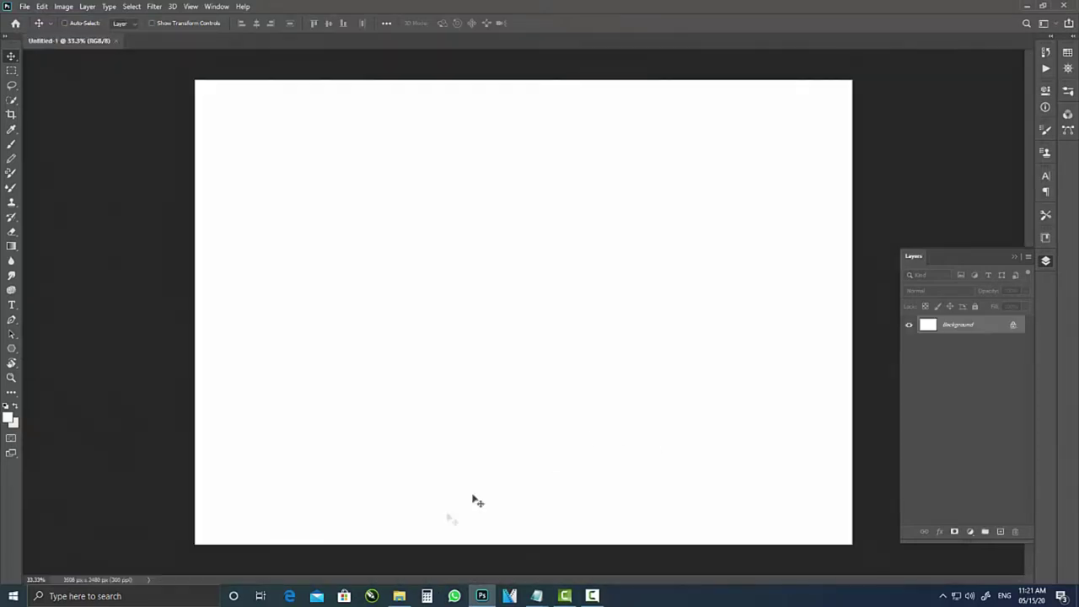
- Drag the fort photo into the document and convert it to a Smart Object
click(399, 596)
drag(679, 163, 531, 457)
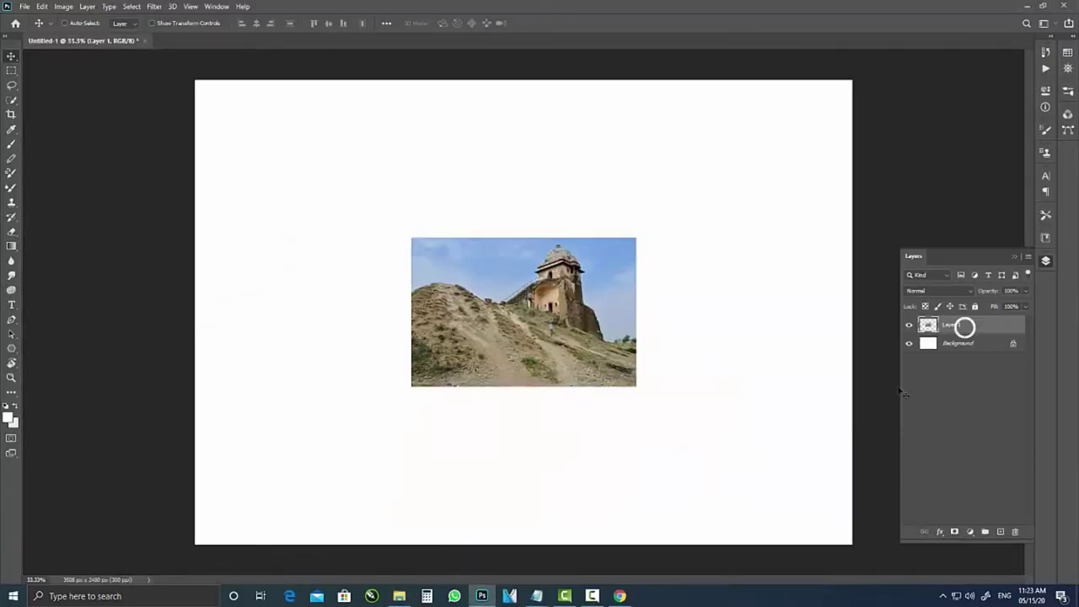
right_click(964, 327)
click(877, 268)
- Enlarge the photo to fill the canvas, leaving a white top strip, then rasterize it
key(ctrl+t)
mouse_move(637, 240)
mouse_down()
mouse_move(734, 166)
mouse_move(850, 102)
mouse_up()
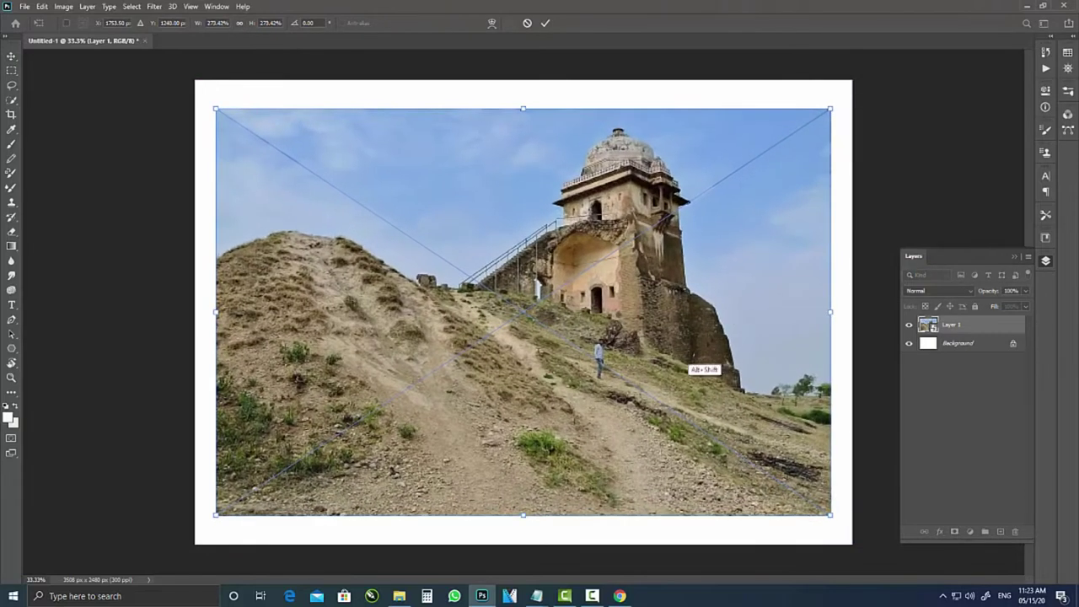
drag(832, 512, 851, 536)
drag(523, 321, 522, 340)
key(Return)
right_click(969, 326)
click(843, 305)
- Copy a full-width sky strip to a new layer and move it up over the white band
key(m)
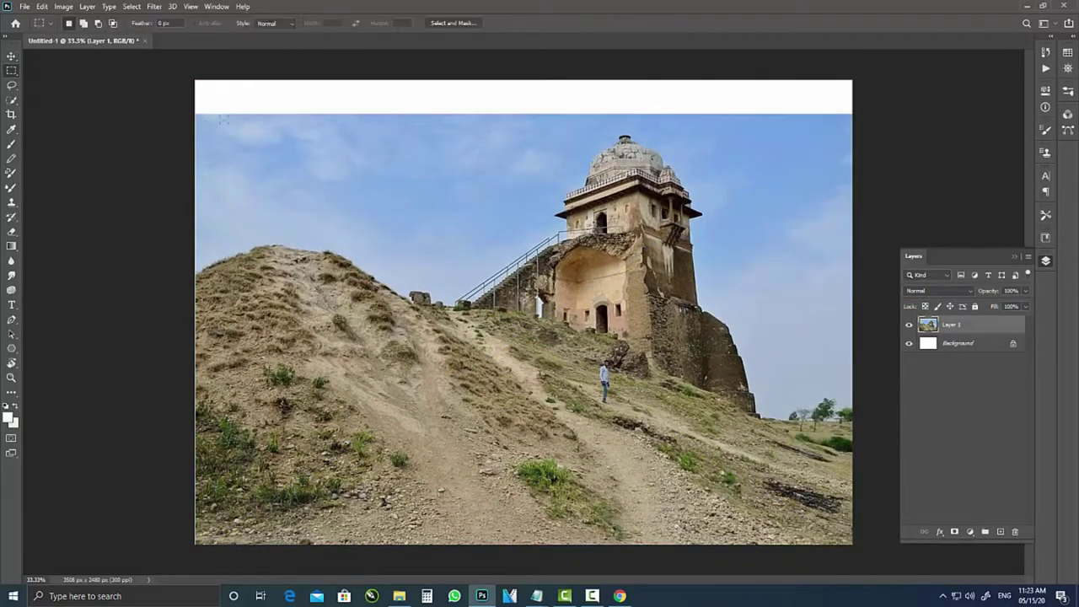
drag(187, 110, 864, 133)
key(ctrl+j)
key(ctrl+d)
key(v)
drag(708, 122, 706, 105)
key(ctrl+t)
right_click(683, 108)
key(Escape)
key(Return)
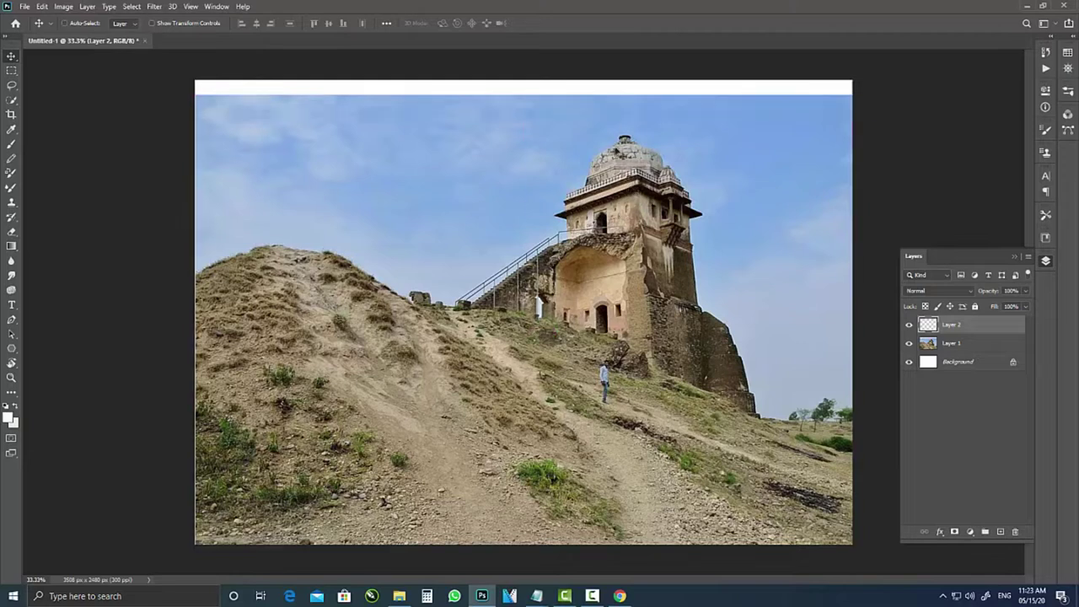
- Duplicate the sky strip and flip it vertically to cover the remaining gap
drag(609, 88, 609, 90)
key(ctrl+t)
right_click(618, 91)
click(671, 289)
key(Return)
- Merge the photo and sky layers, then duplicate the merged layer
shift+click(951, 361)
key(ctrl+e)
key(ctrl+j)
- Apply Levels with inputs 29, 1.48 and 223 to brighten the photo and add contrast
click(64, 7)
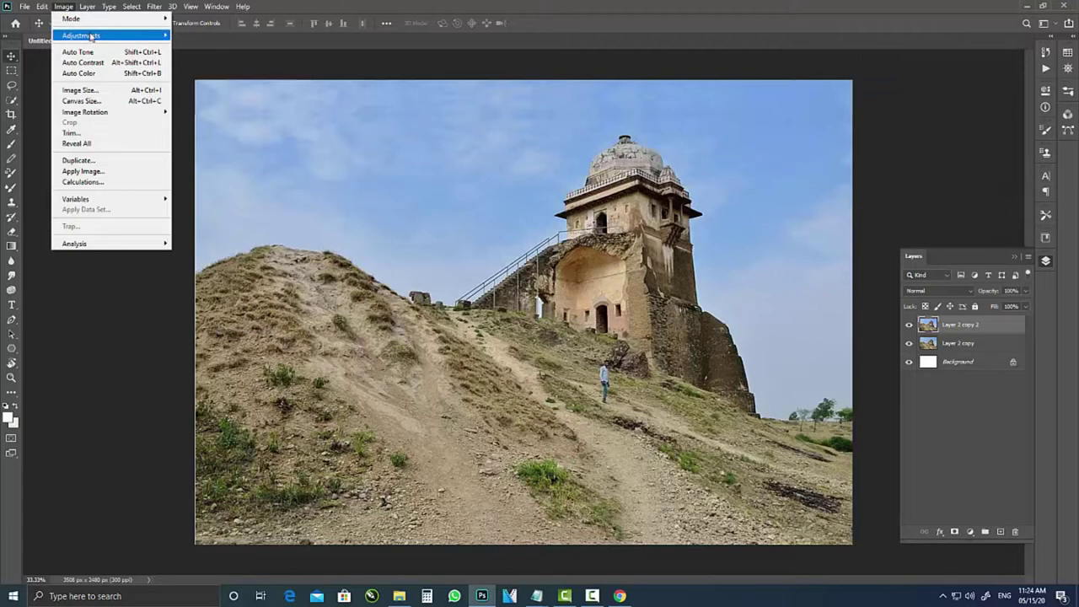
click(199, 47)
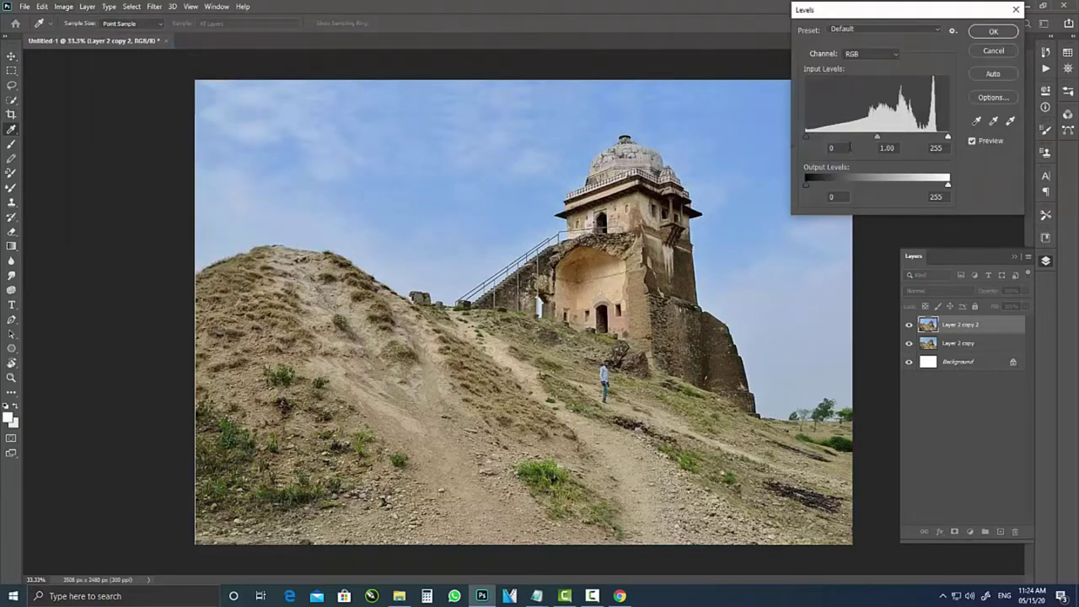
mouse_move(807, 138)
mouse_down()
mouse_move(867, 137)
mouse_move(823, 136)
mouse_up()
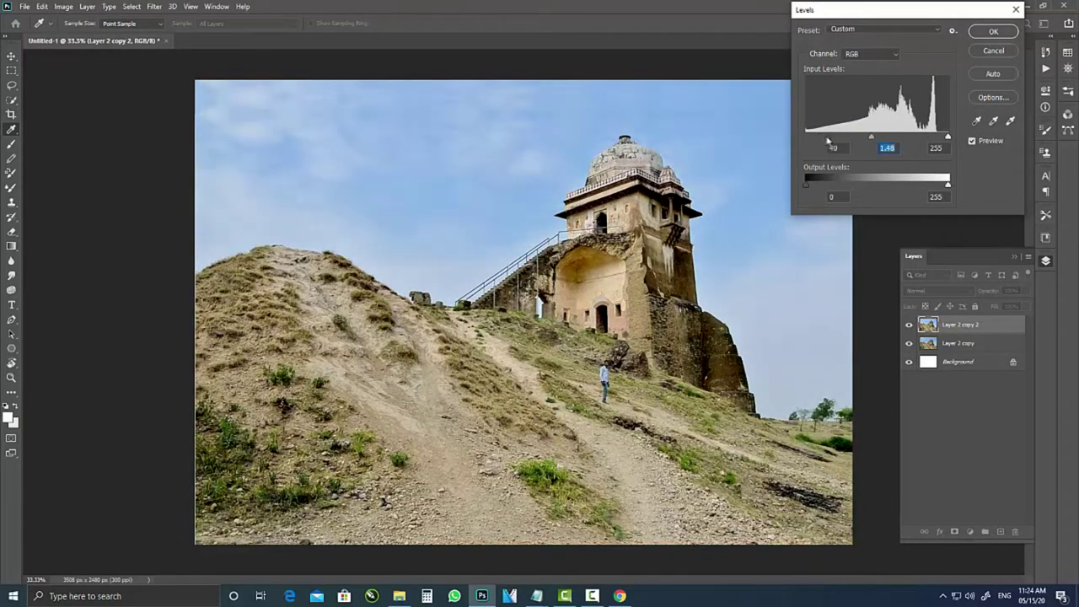
drag(947, 136, 932, 138)
click(972, 141)
click(972, 142)
click(993, 31)
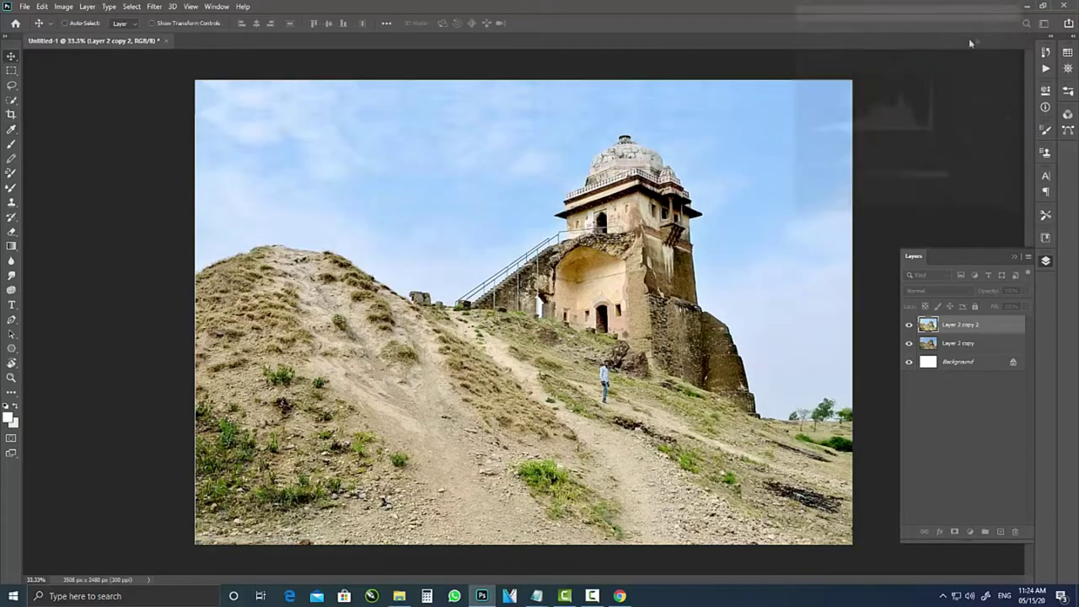
- Duplicate the top photo layer as Layer 2 copy 3
click(65, 8)
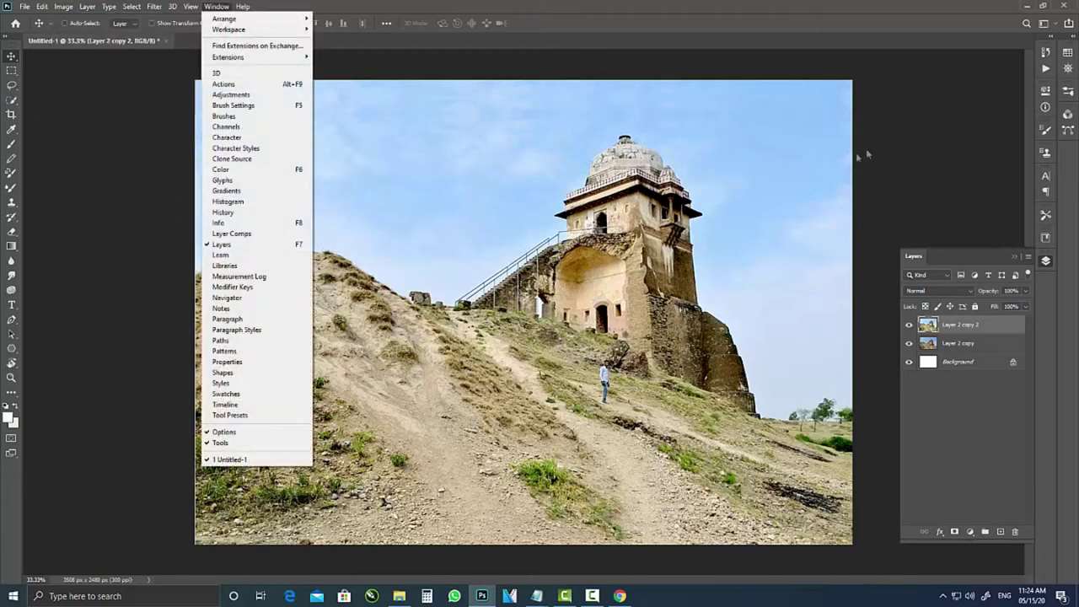
click(877, 250)
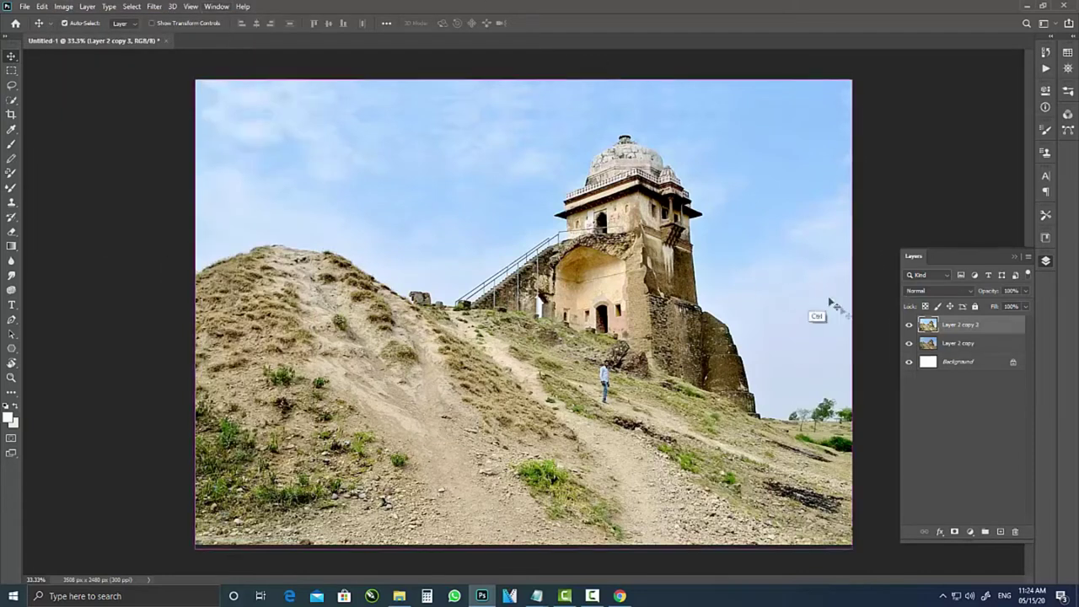
drag(1003, 327, 1002, 531)
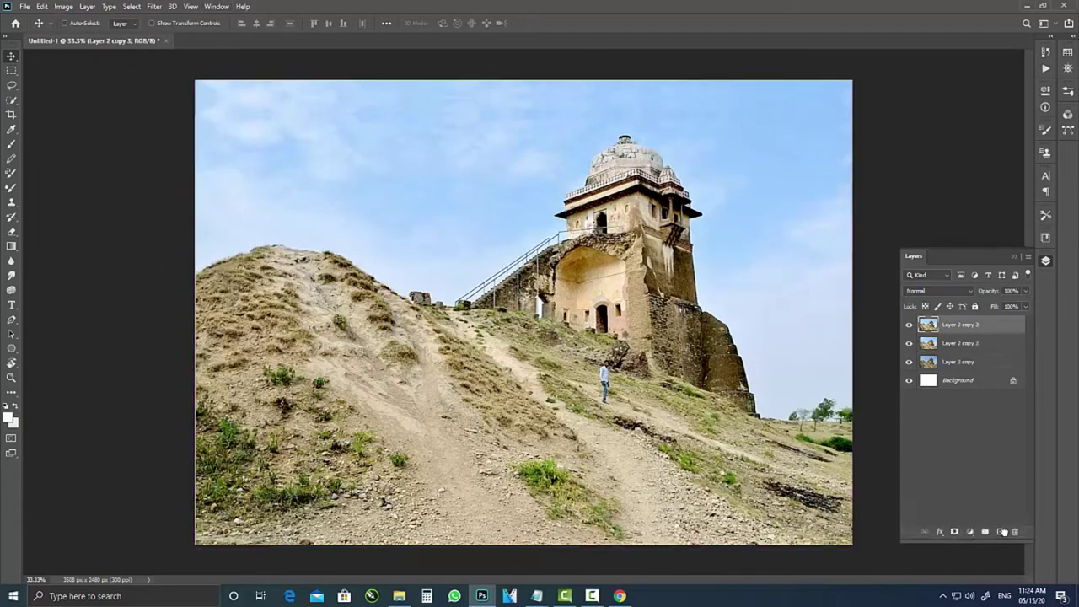
click(63, 7)
mouse_move(81, 36)
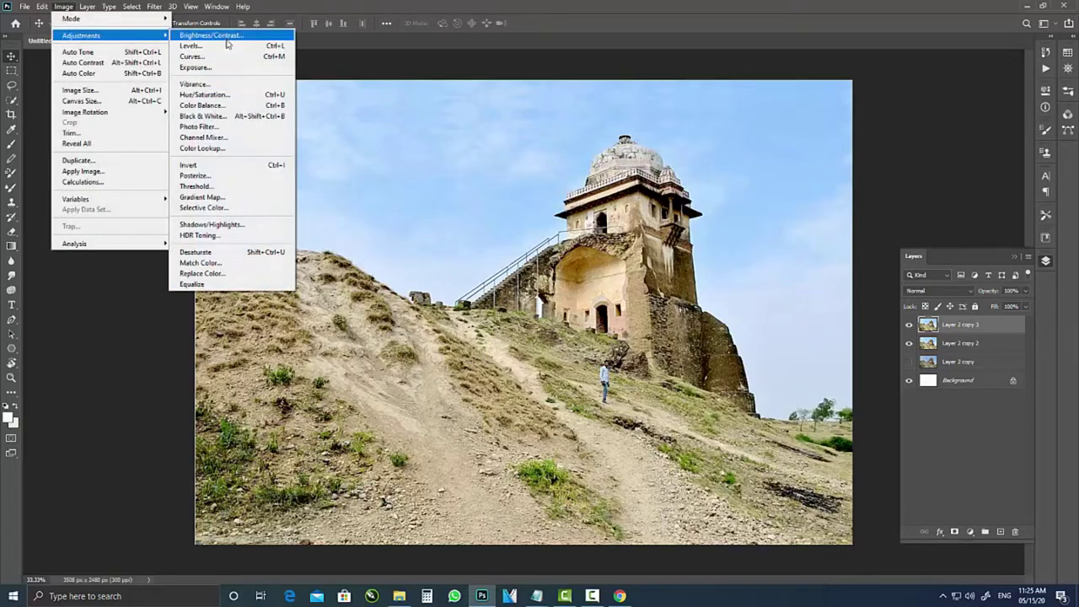
- In Selective Color, add yellow to the Yellows and boost the Greens
click(203, 207)
click(858, 89)
click(849, 107)
drag(844, 166, 863, 169)
click(864, 87)
click(861, 121)
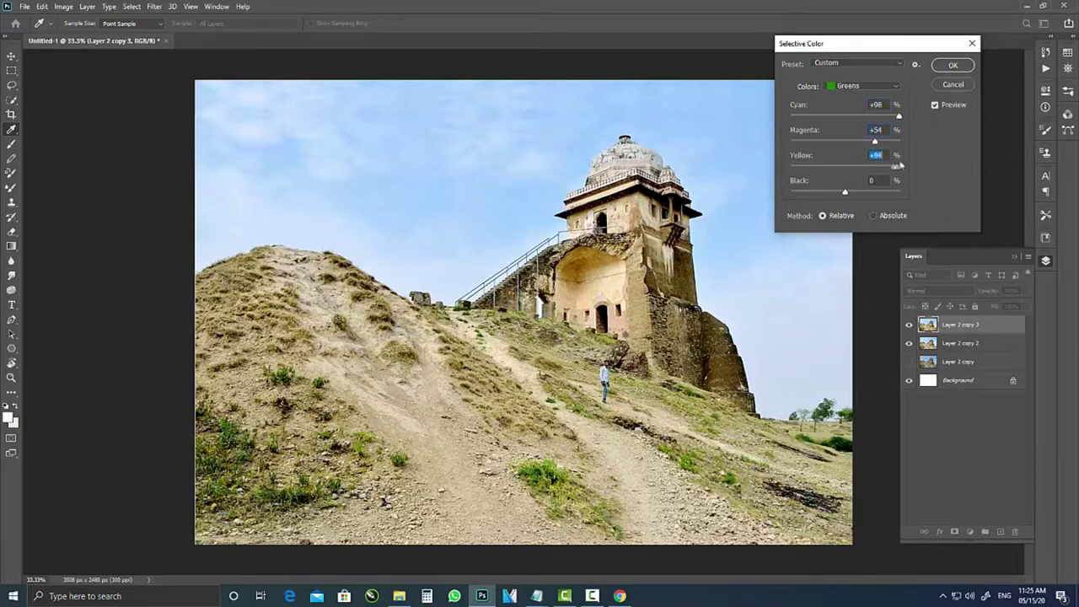
drag(844, 192, 873, 192)
- Set the Whites Black to -60, review the Blacks, and apply Selective Color
click(865, 89)
click(858, 160)
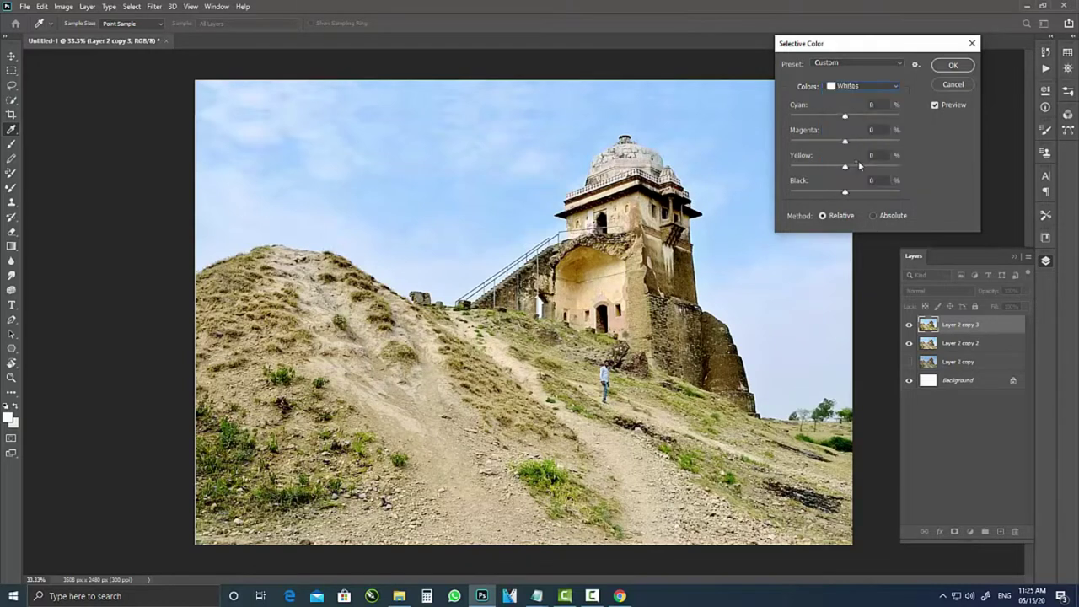
mouse_move(845, 192)
mouse_down()
mouse_move(802, 195)
mouse_move(824, 194)
mouse_up()
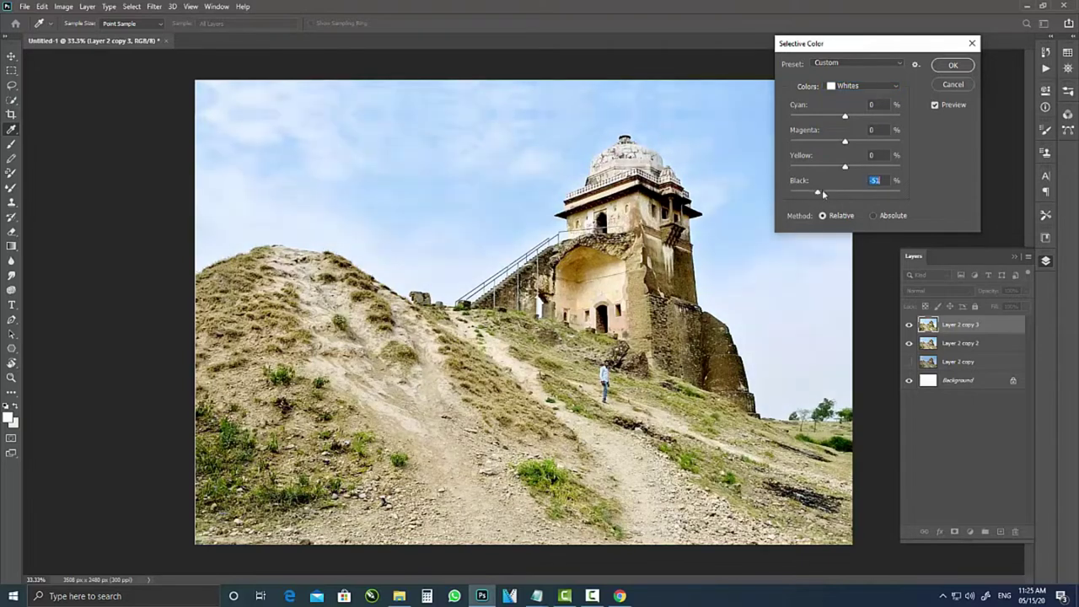
click(934, 104)
click(934, 105)
click(865, 87)
click(851, 180)
click(934, 104)
click(934, 104)
click(934, 105)
click(934, 104)
click(951, 67)
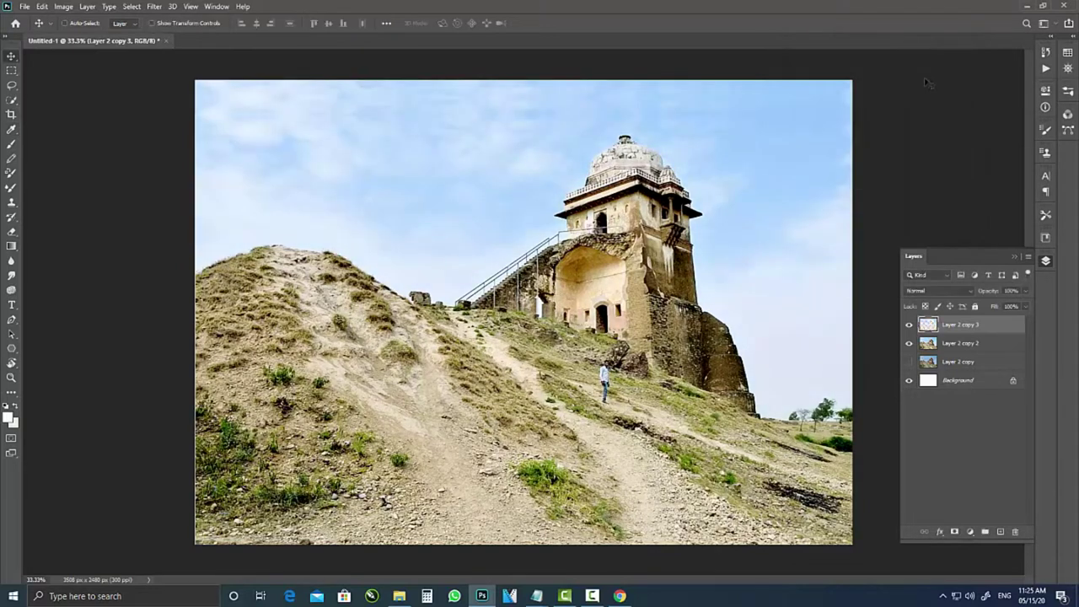
- Merge the photo layers, duplicate and hide the copy, and make Layer 2 copy 3 a smart object
click(909, 324)
shift+click(954, 344)
shift+click(960, 364)
key(ctrl+e)
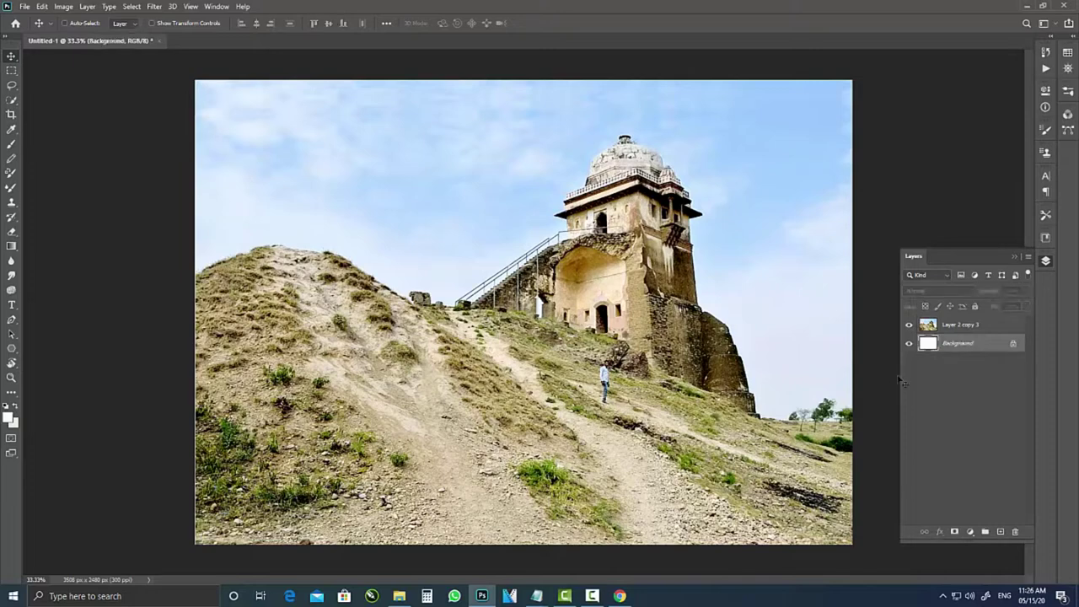
drag(959, 330, 1000, 531)
click(909, 324)
right_click(965, 343)
key(Escape)
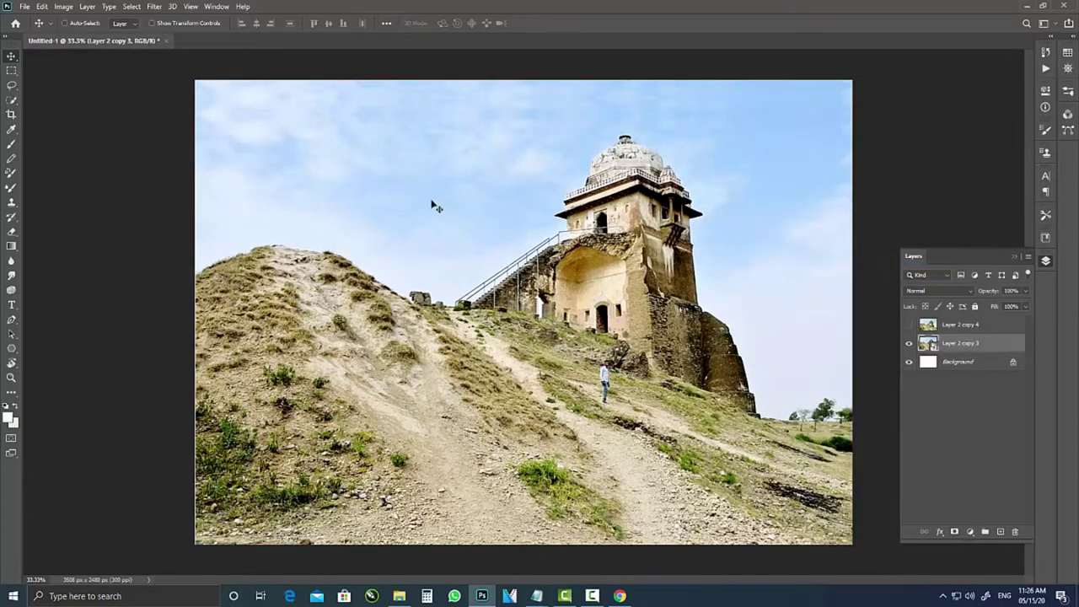
key(ctrl+plus)
scroll(309, 152, up, 2)
- Apply a Dry Brush filter from the Filter Gallery
click(156, 8)
click(202, 53)
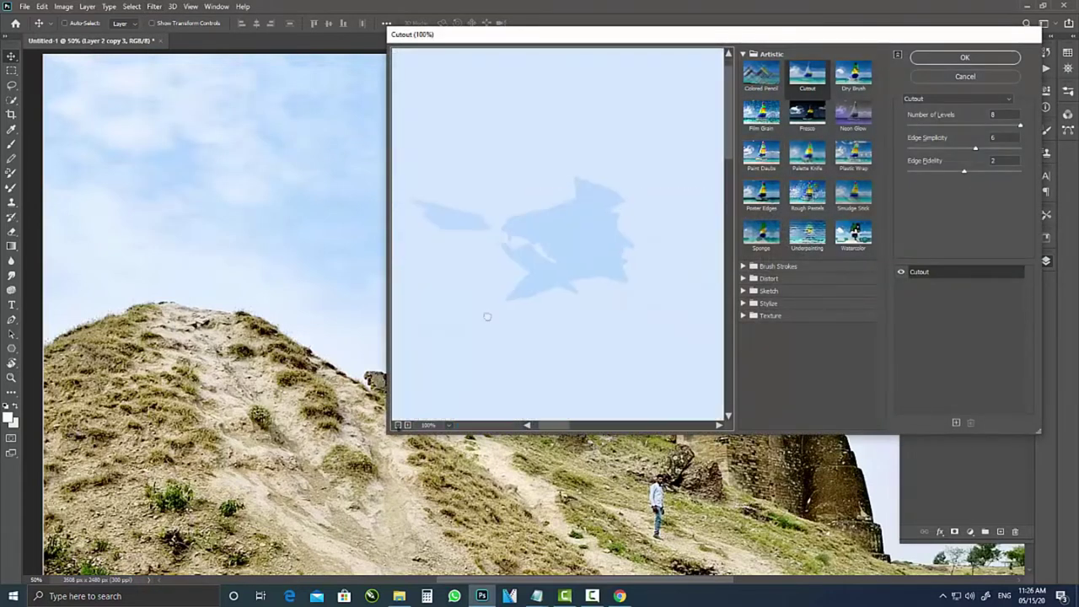
click(854, 74)
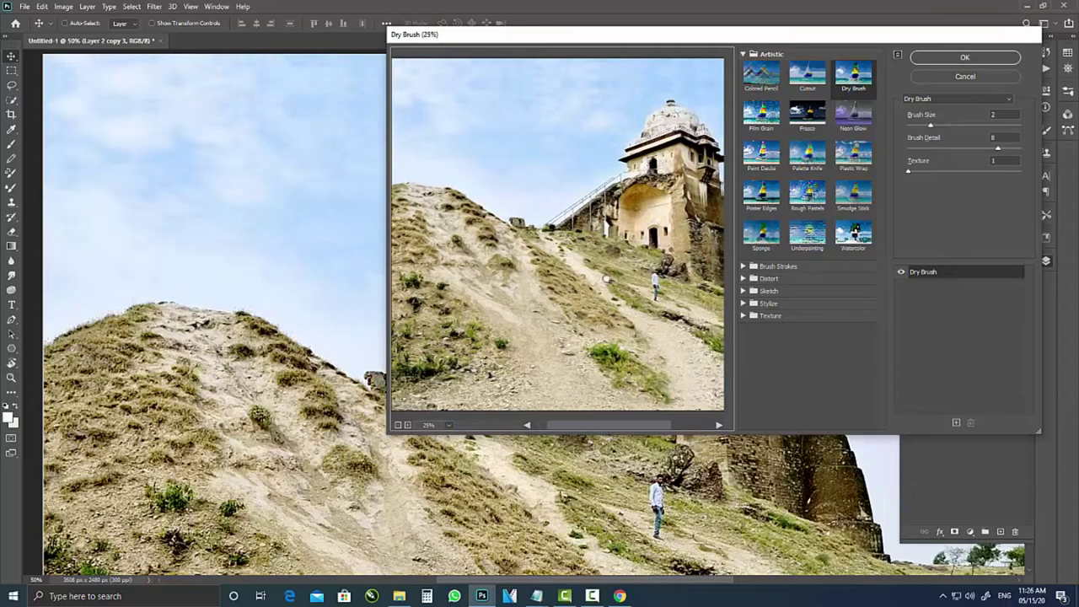
drag(605, 277, 567, 278)
scroll(592, 277, up, 1)
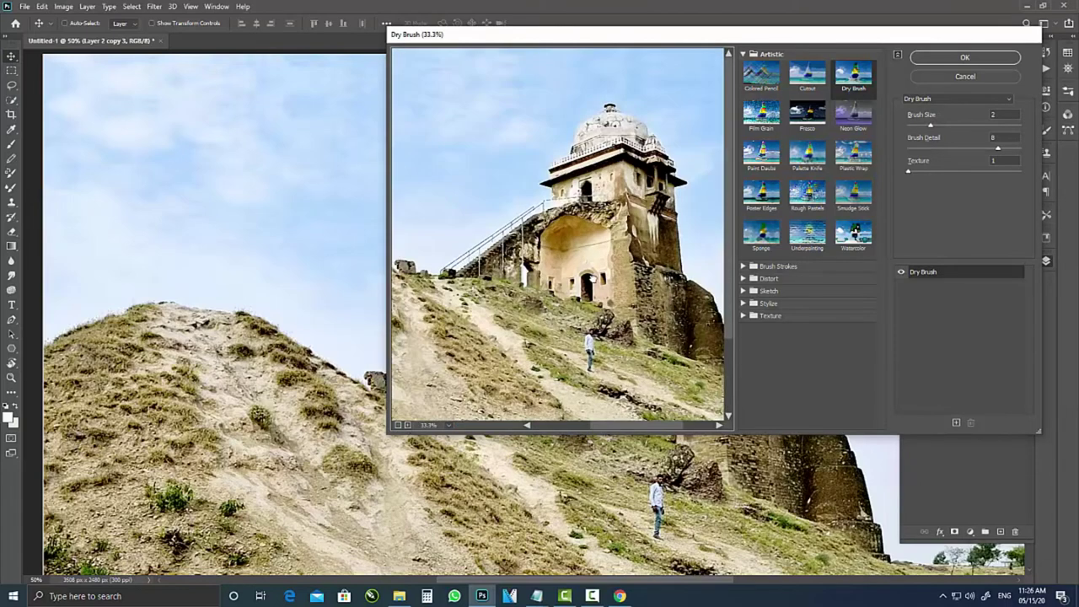
scroll(593, 277, up, 1)
click(964, 58)
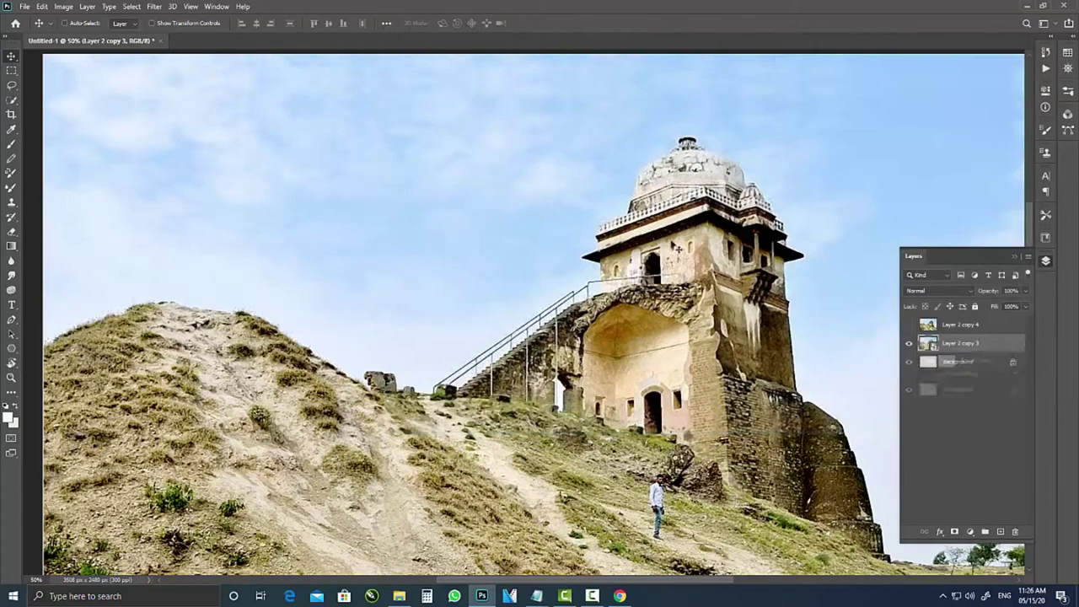
- Add a second Filter Gallery smart filter using Cutout (8, 6, 2)
click(152, 6)
click(190, 48)
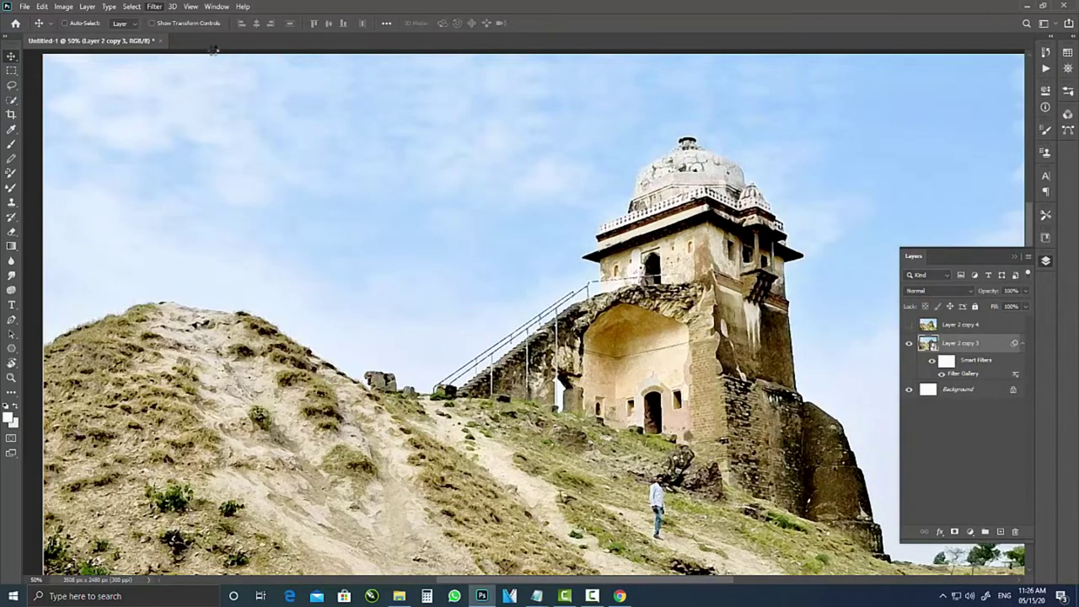
scroll(581, 309, down, 4)
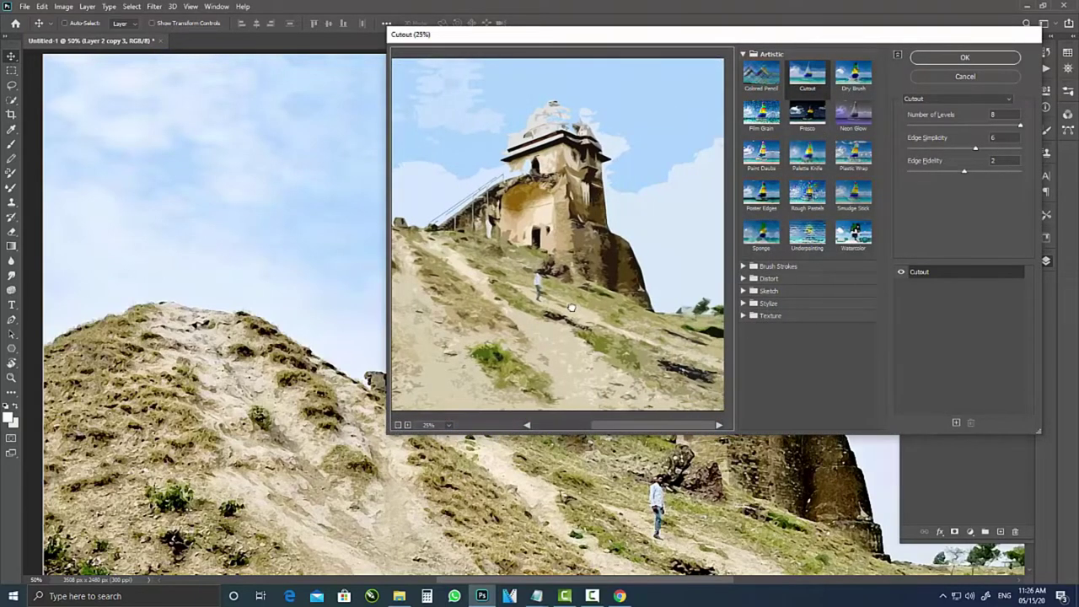
scroll(727, 167, up, 1)
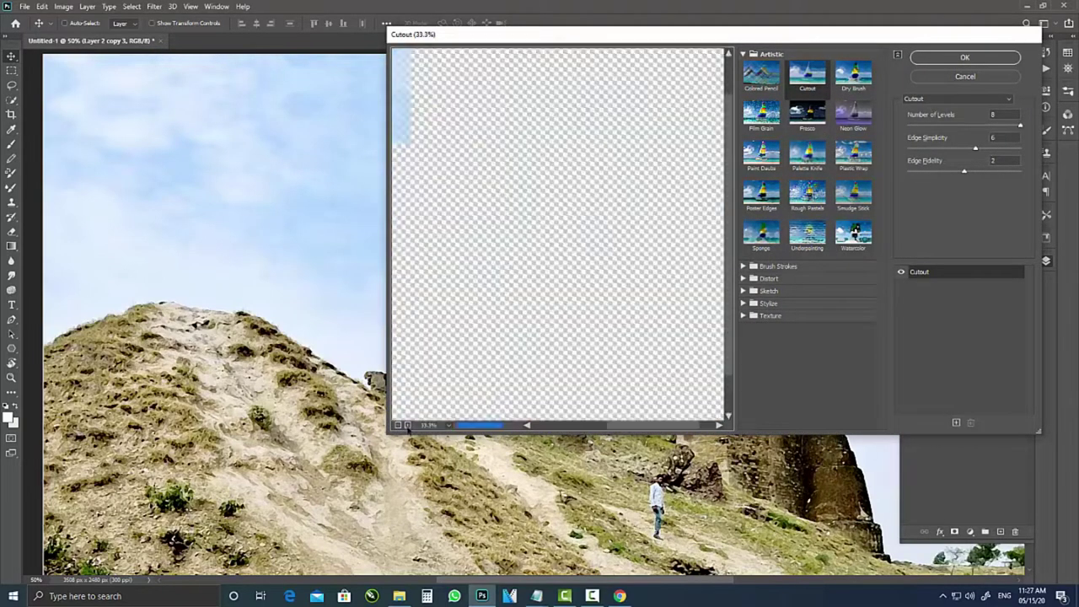
key(Return)
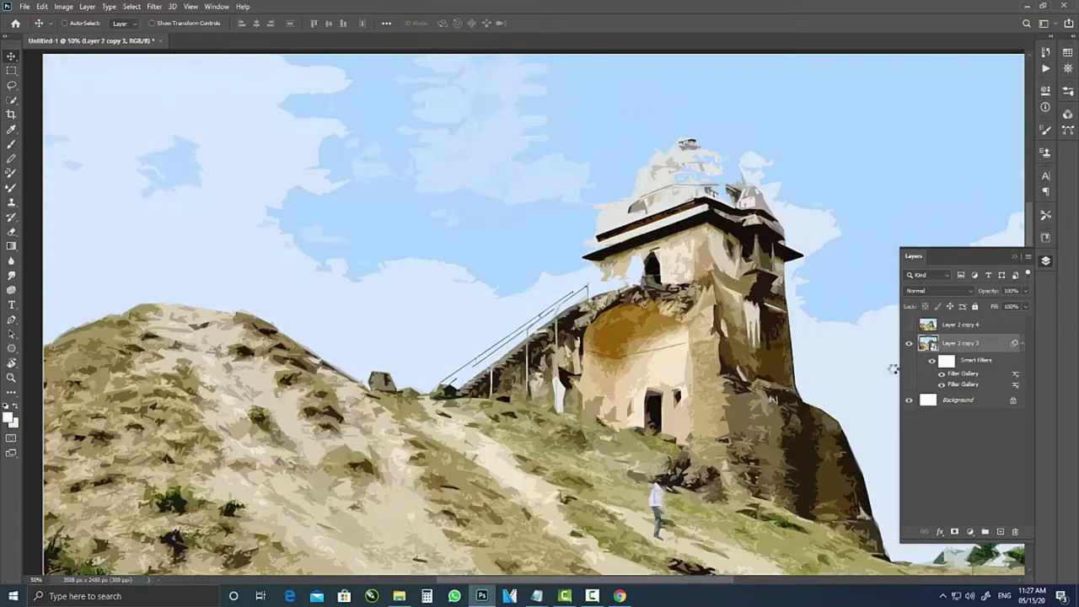
- Set the upper Filter Gallery filter's blending mode to Soft Light
double_click(1015, 384)
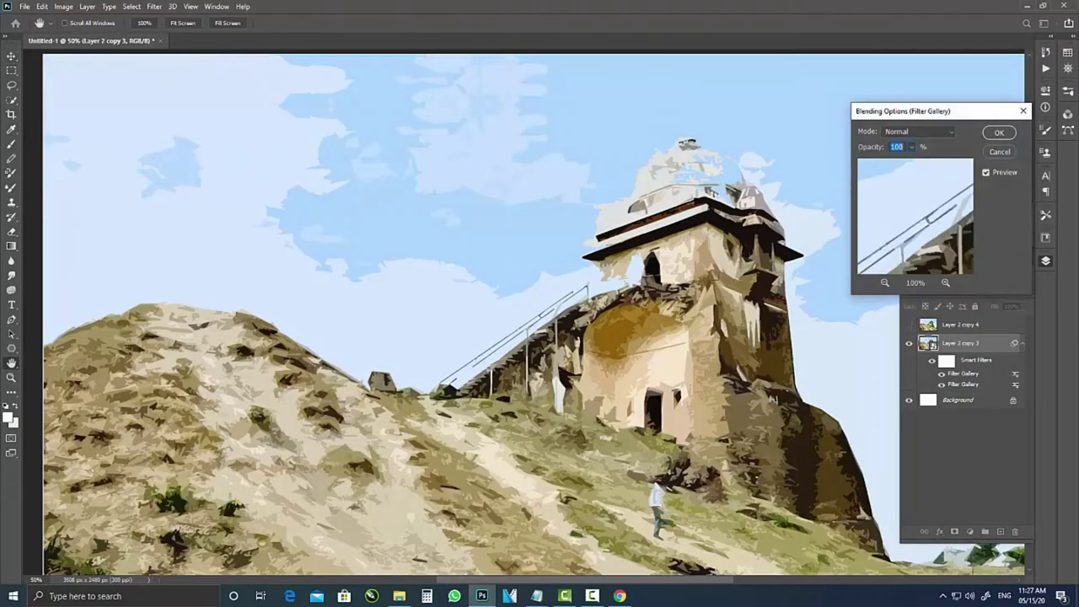
click(918, 131)
click(914, 296)
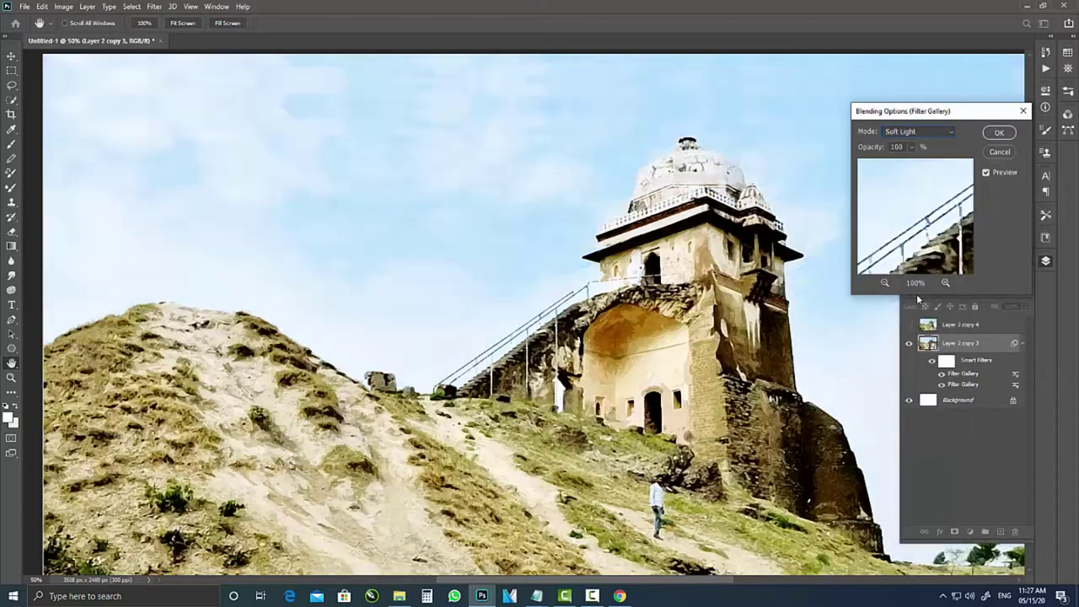
click(1000, 133)
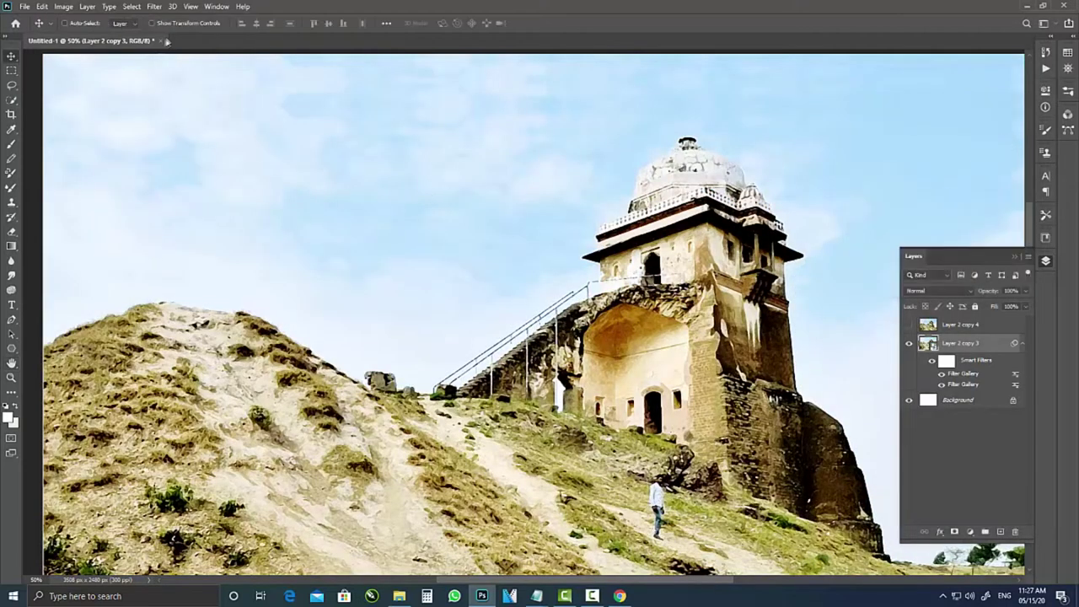
click(152, 6)
mouse_move(172, 144)
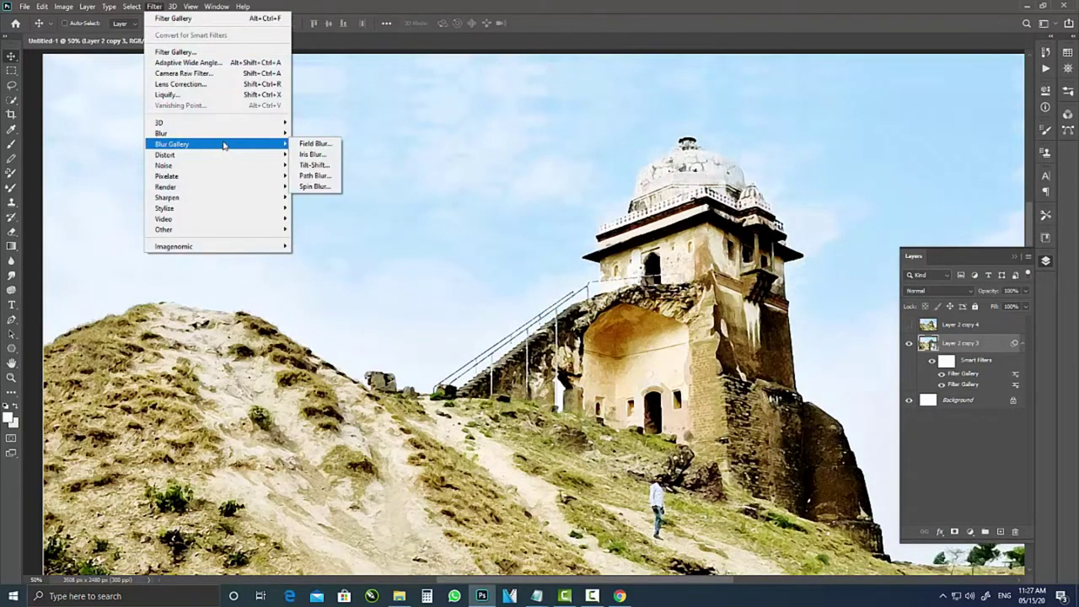
- Apply Smart Blur with radius 1.0 and threshold 100.0
click(328, 229)
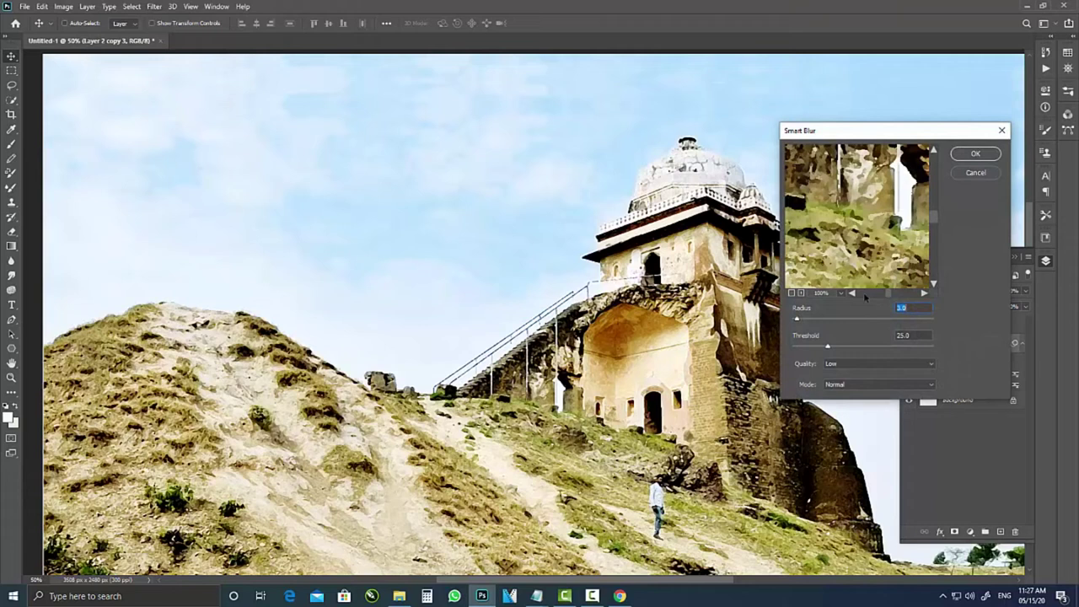
click(790, 292)
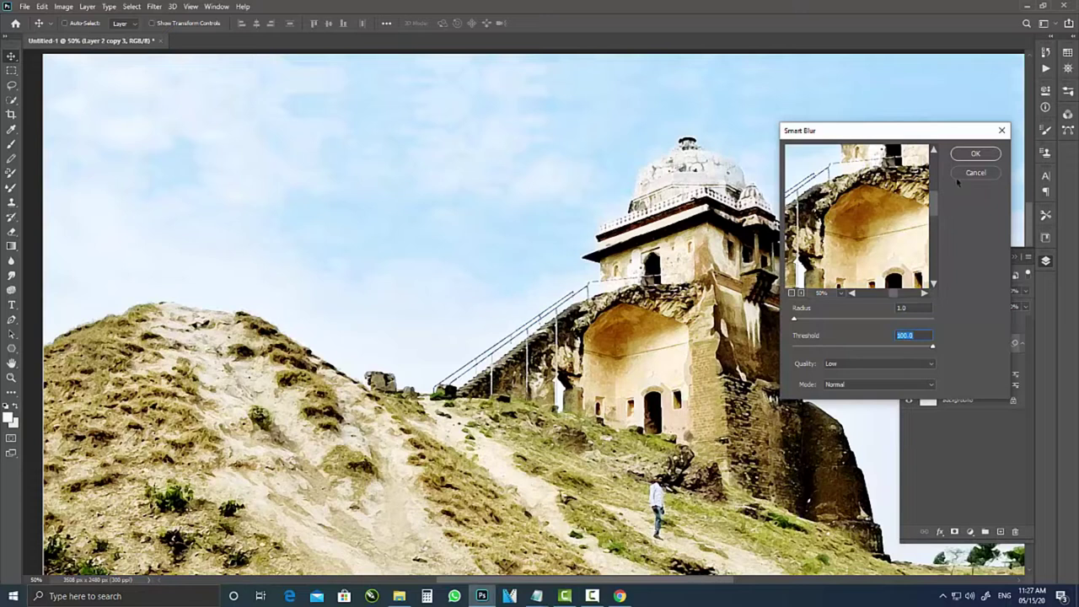
key(Return)
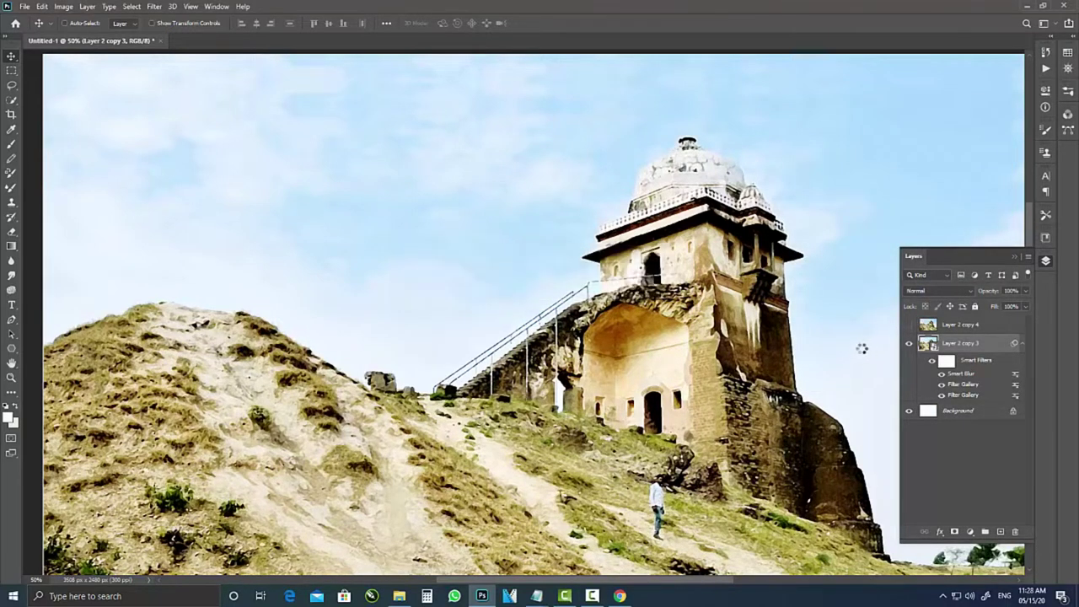
- Blend the Smart Blur filter in Pin Light at 41% opacity
click(918, 135)
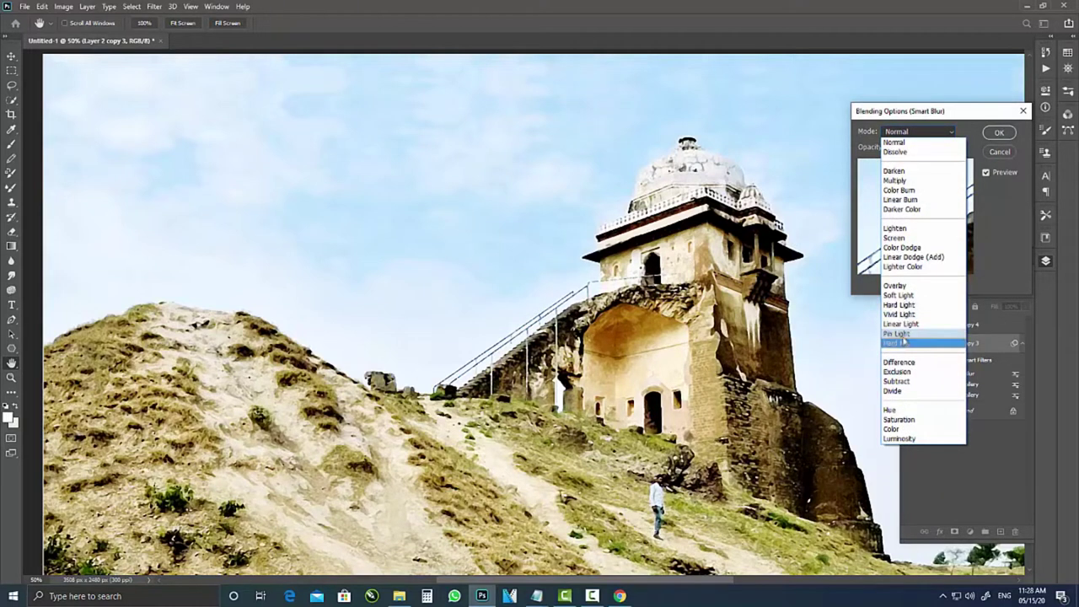
click(896, 333)
click(912, 147)
drag(916, 161, 888, 167)
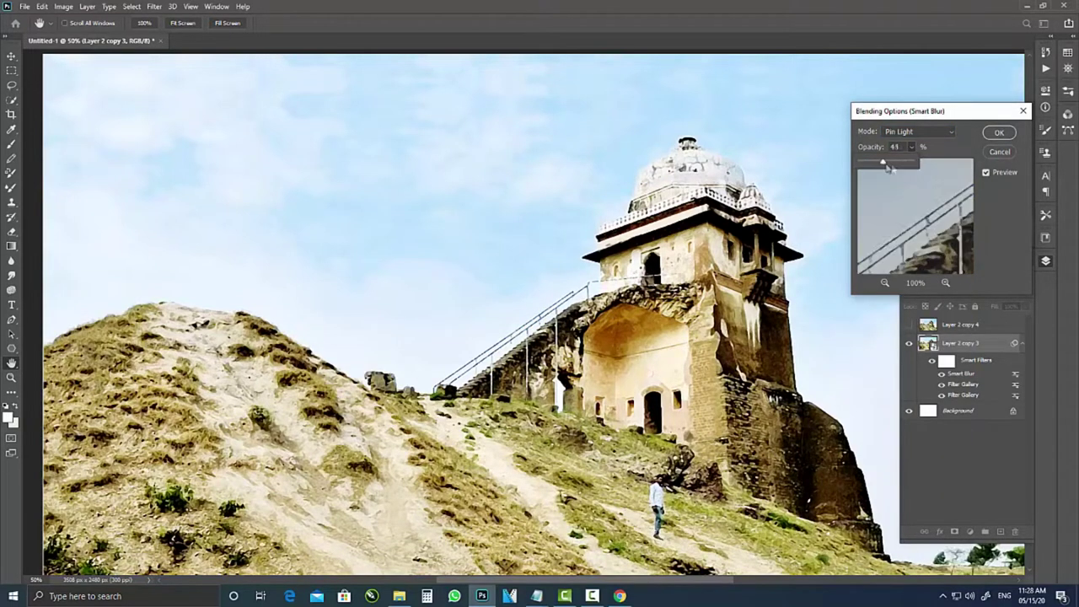
click(999, 132)
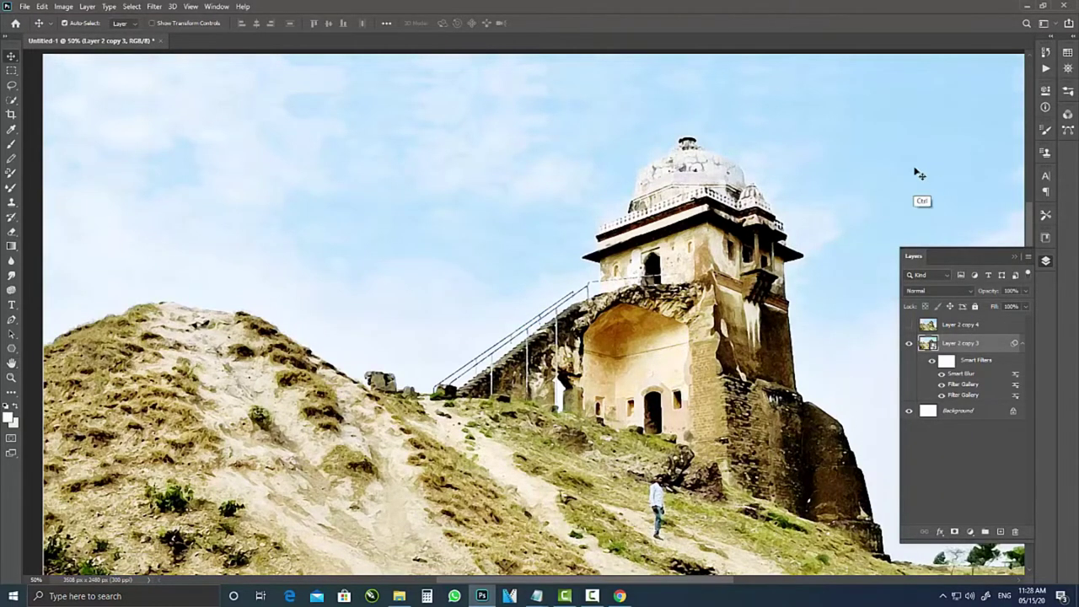
key(ctrl+minus)
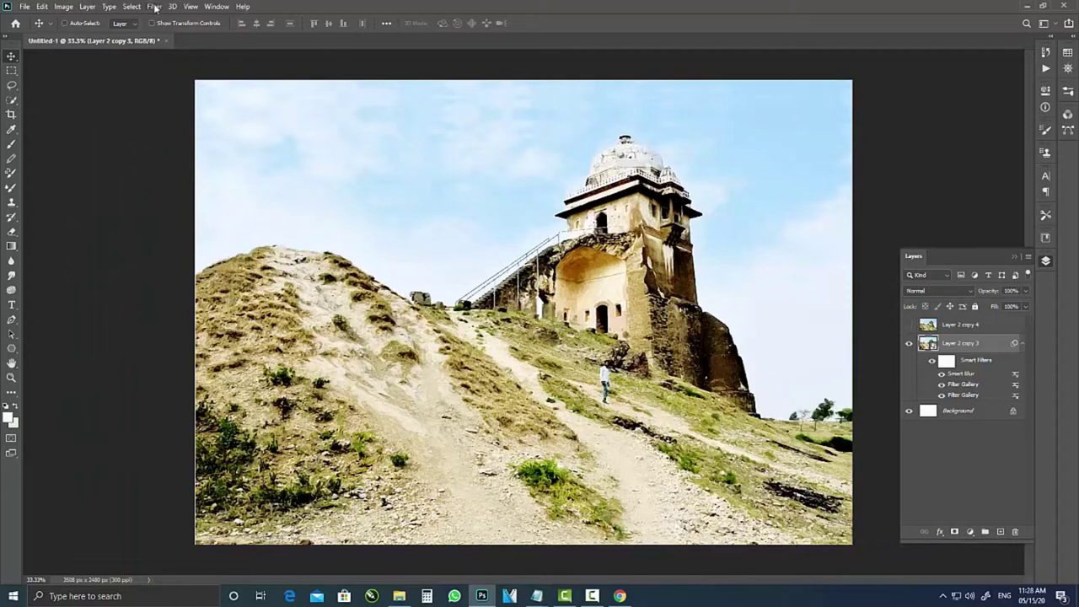
- Apply Find Edges and blend it in Multiply at 92% opacity
click(154, 7)
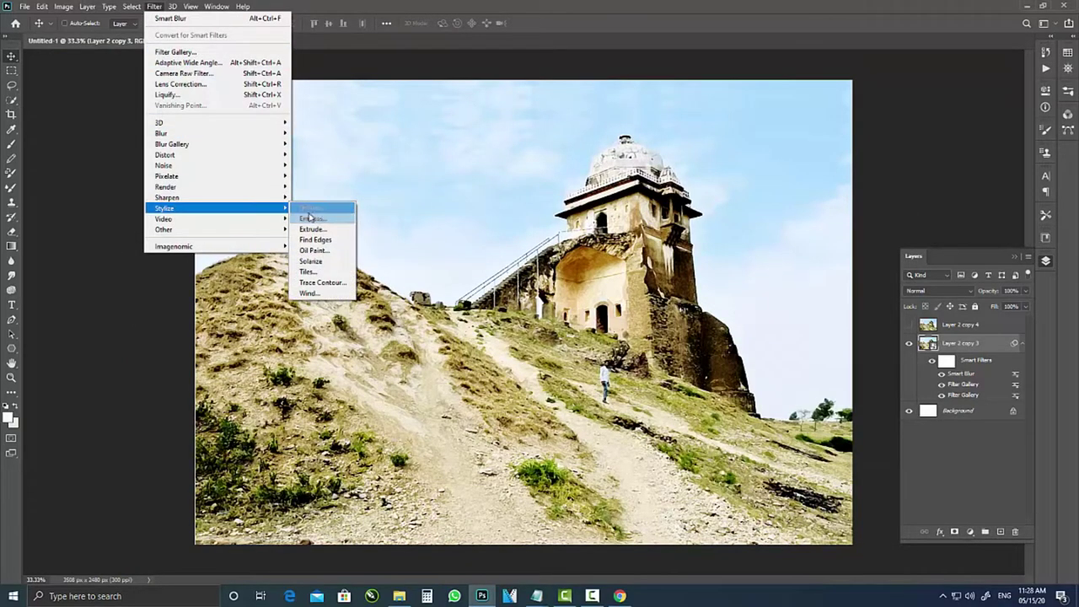
click(314, 239)
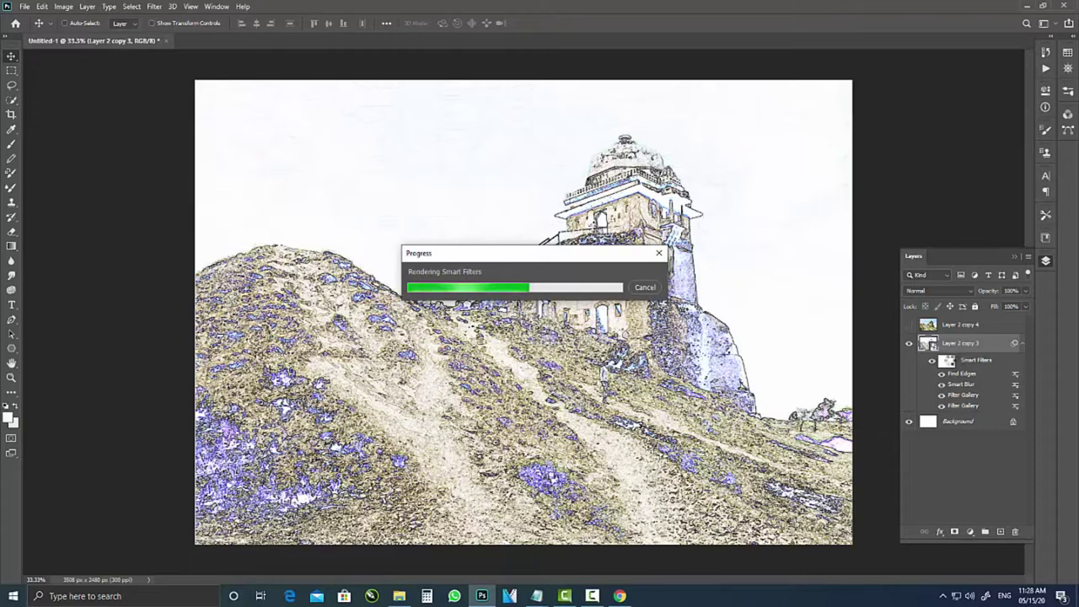
click(919, 131)
click(910, 168)
click(911, 147)
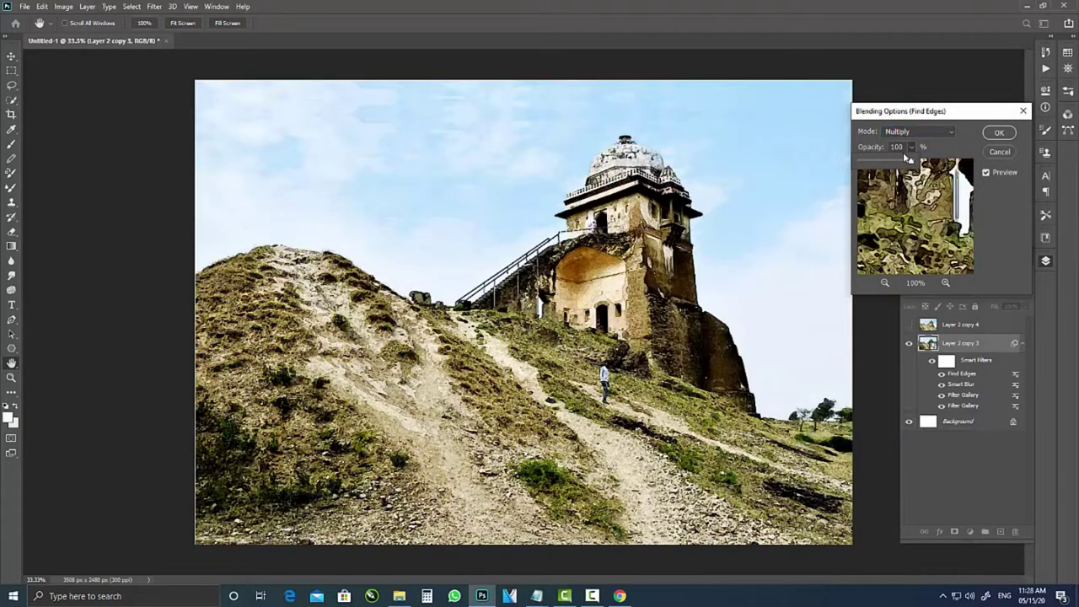
drag(921, 159, 908, 158)
click(878, 149)
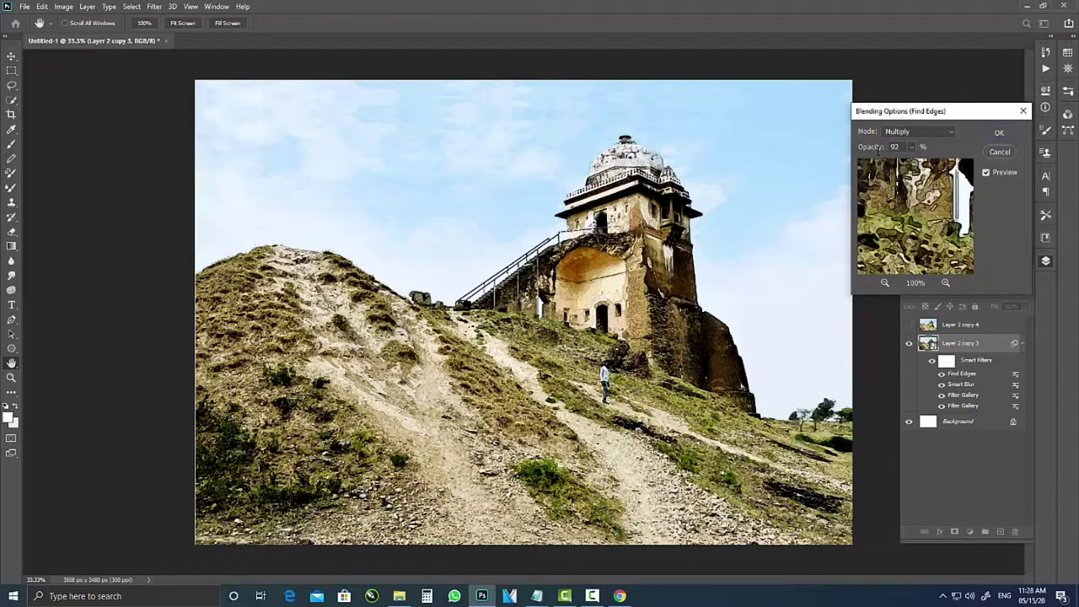
click(999, 133)
- Add a black layer mask that hides Layer 2 copy 3
key(ctrl+plus)
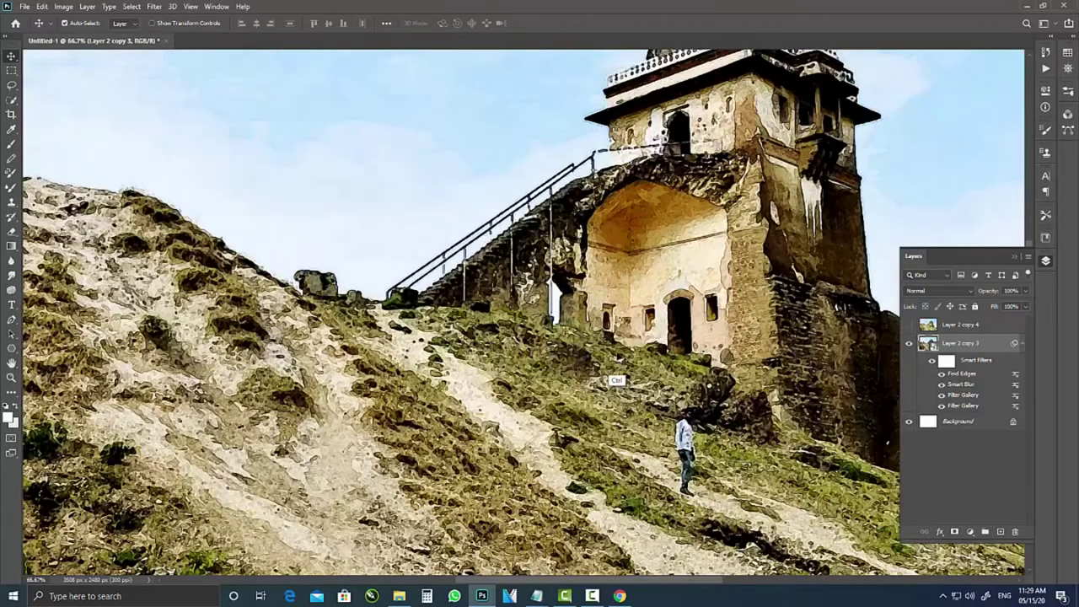
key(ctrl+minus)
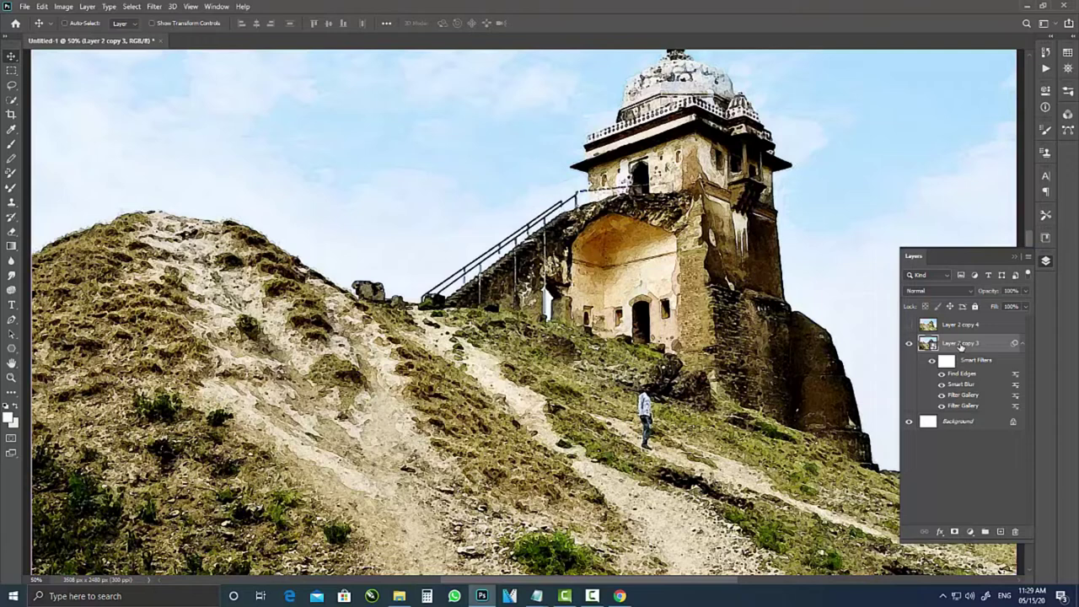
alt+click(954, 531)
- Unlock the Background as Layer 0 and fill it with cream fffbf1
click(1013, 421)
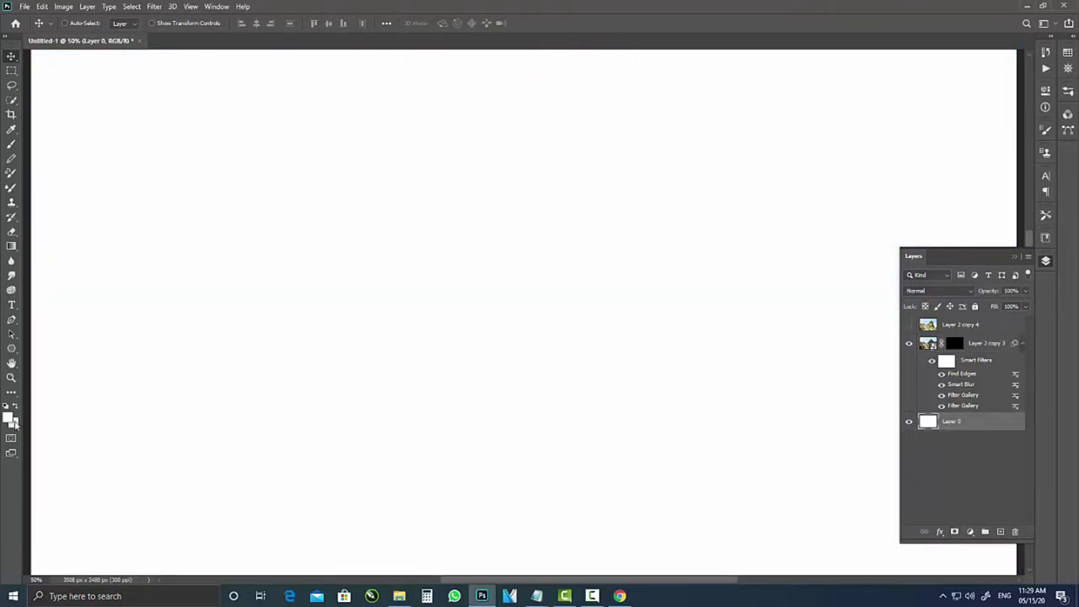
click(14, 421)
click(151, 389)
click(398, 385)
key(ctrl+BackSpace)
- Select the photo layer's mask and switch to the Brush tool
key(ctrl+minus)
key(ctrl+minus)
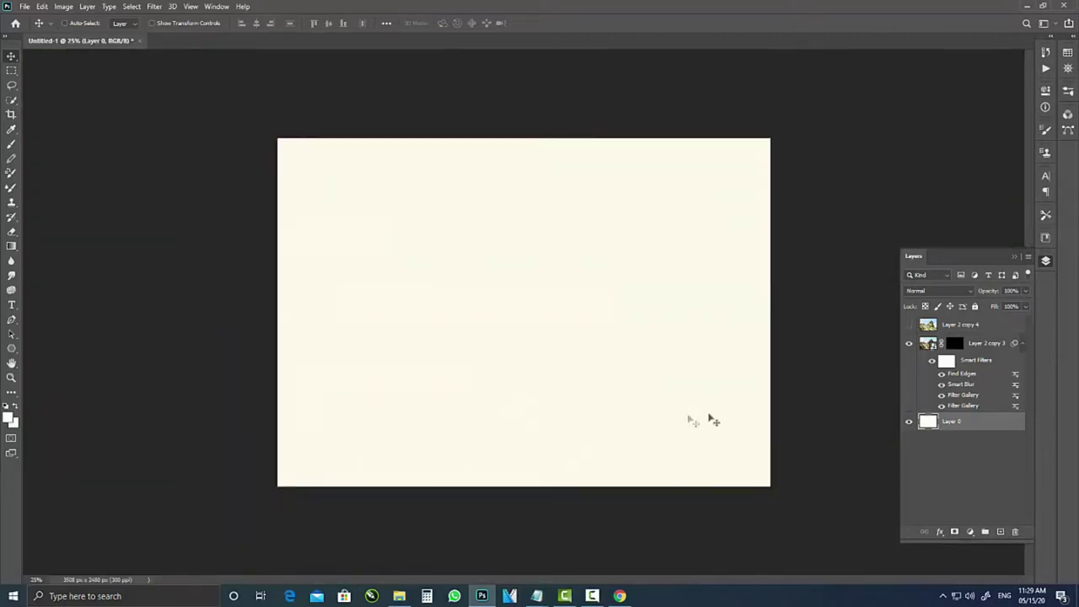
click(953, 343)
click(11, 144)
- Pick a splatter brush from the Watercolor_Brushes folder
right_click(645, 227)
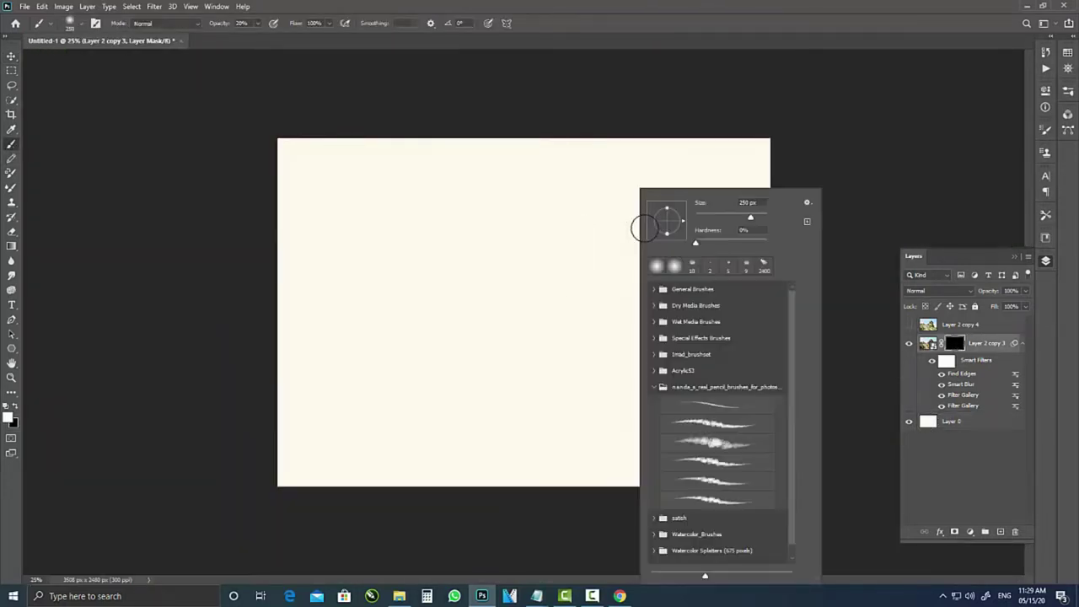
click(653, 387)
click(653, 419)
drag(795, 403, 790, 441)
click(712, 478)
click(867, 169)
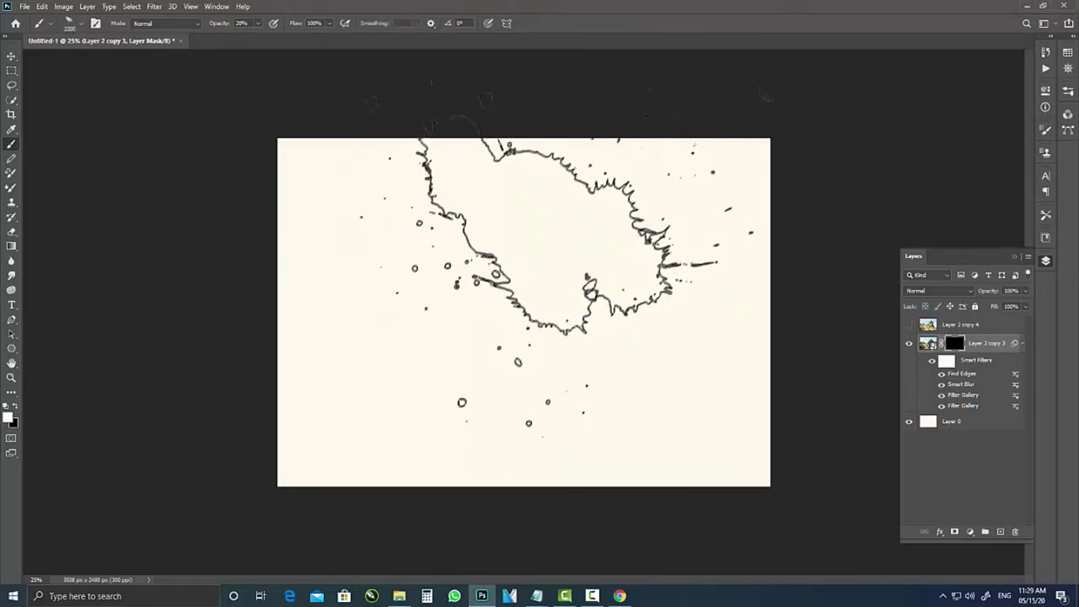
- Stamp 80% splashes on the mask to reveal the tower, then rotate the brush to -45°
click(577, 236)
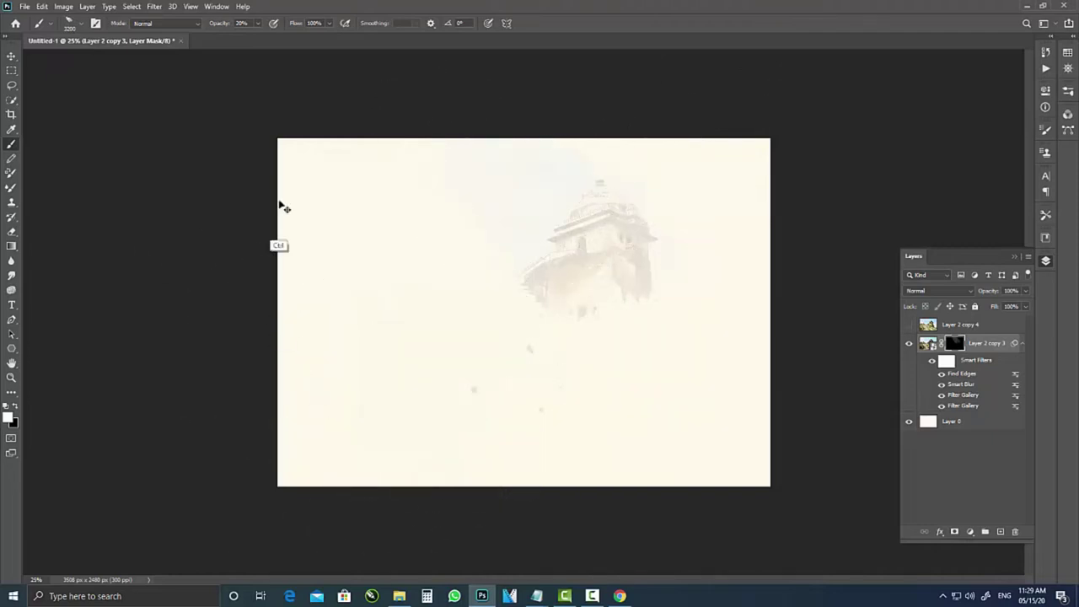
key(ctrl+z)
key(8)
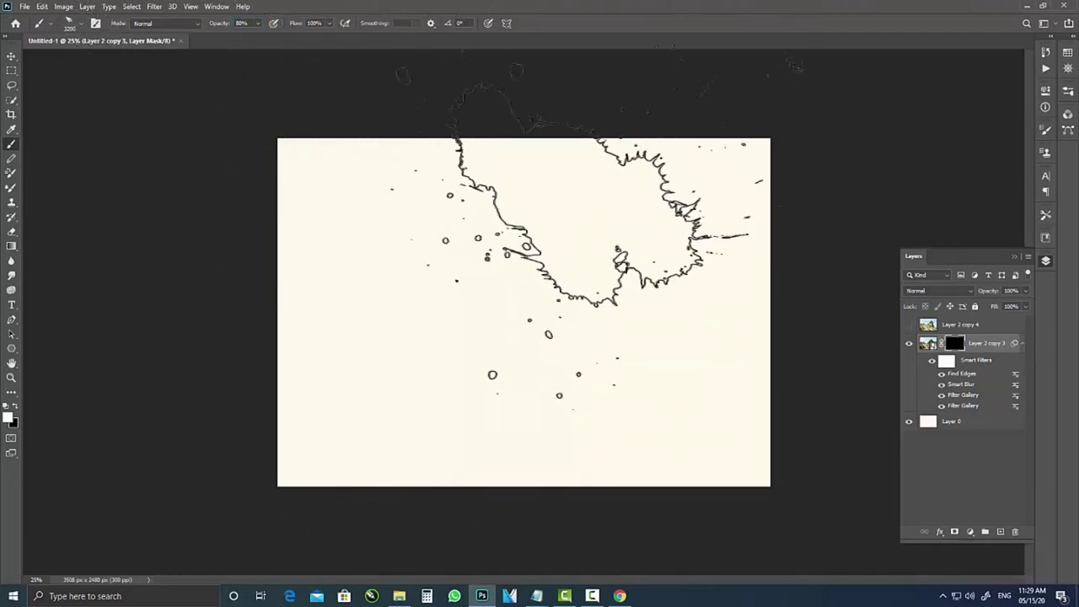
click(607, 253)
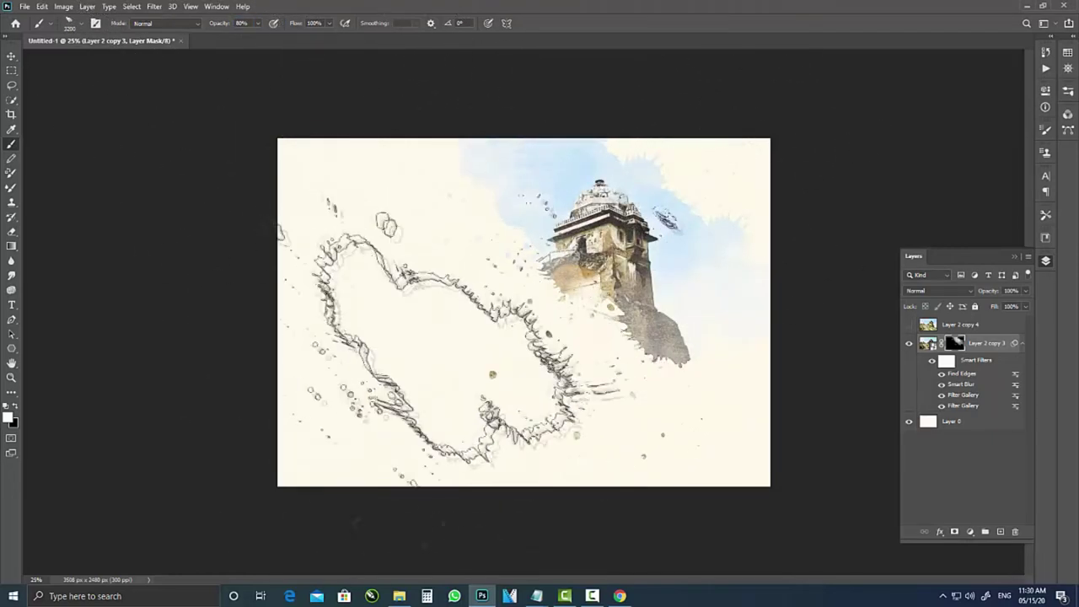
click(633, 371)
click(611, 371)
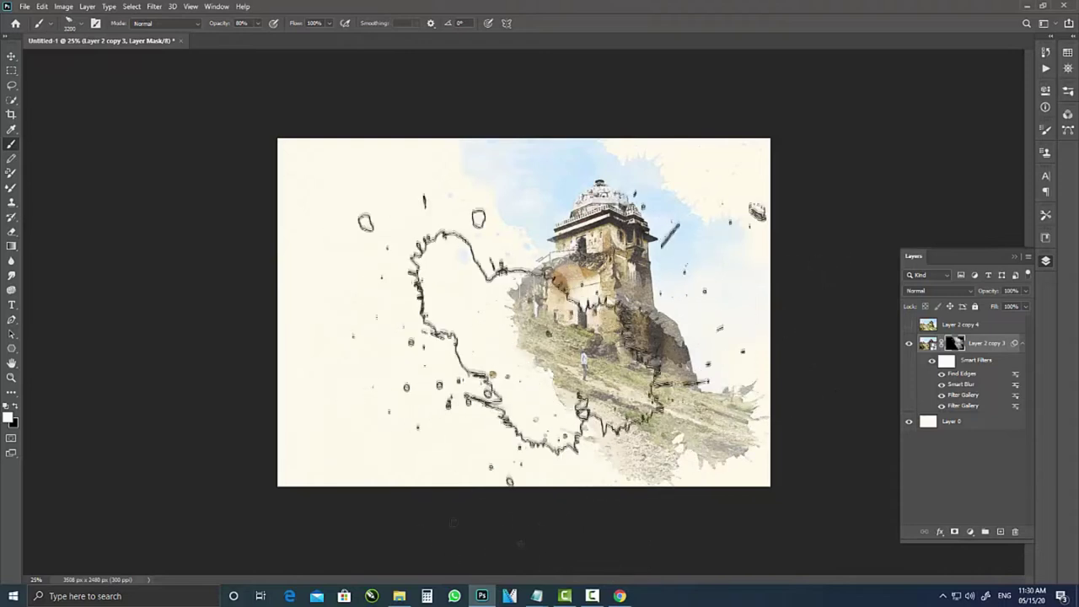
key(ctrl+z)
right_click(616, 190)
key(shift+Left)
key(shift+Left)
key(shift+Left)
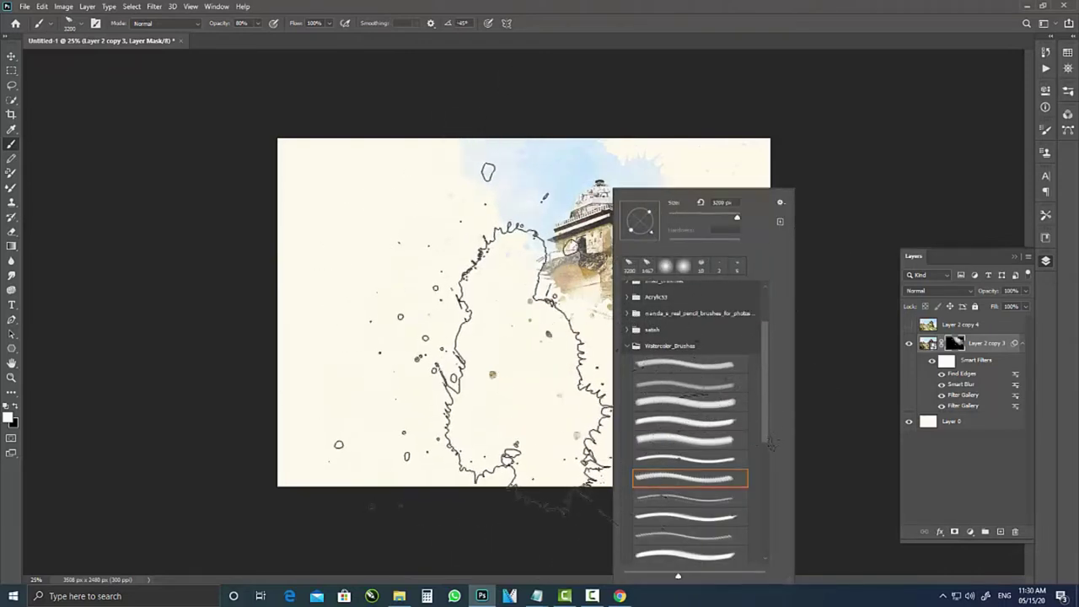
- Stamp watercolour splashes on the mask around the tower base, building and hill
click(607, 338)
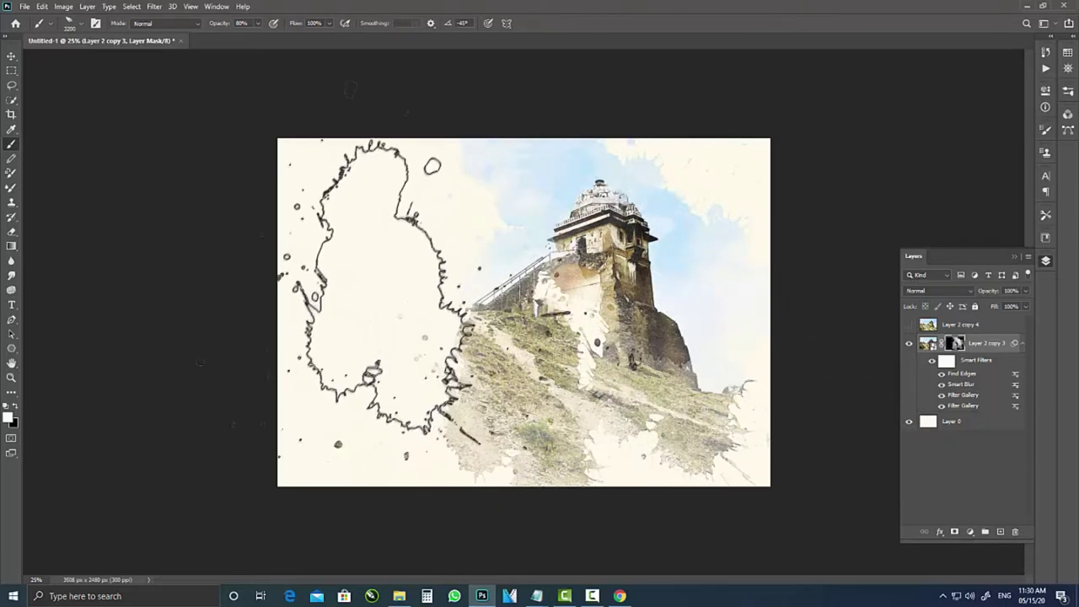
right_click(551, 336)
key(Return)
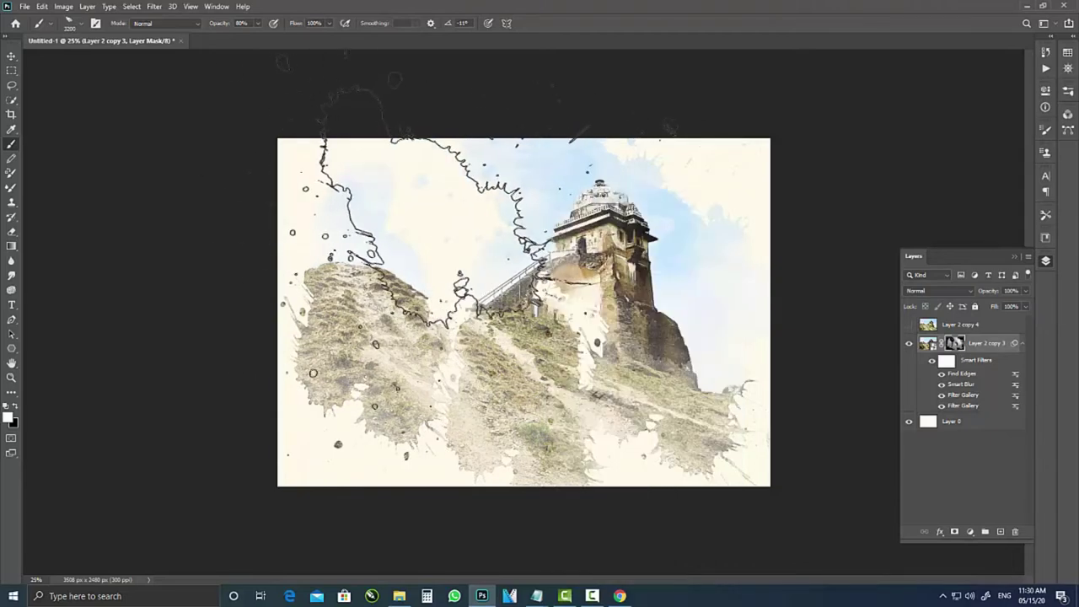
click(539, 396)
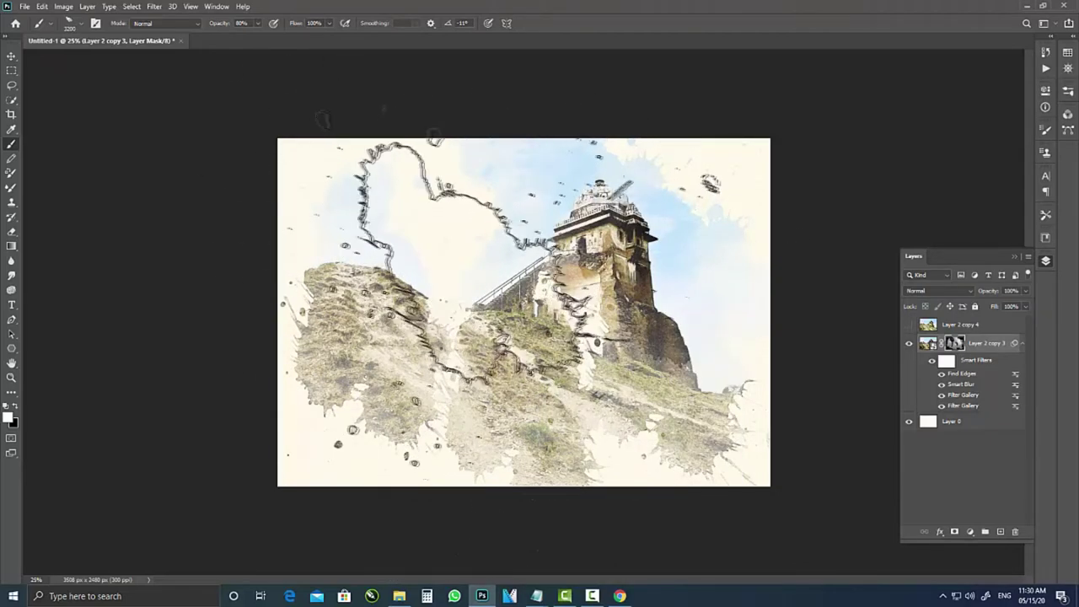
click(397, 354)
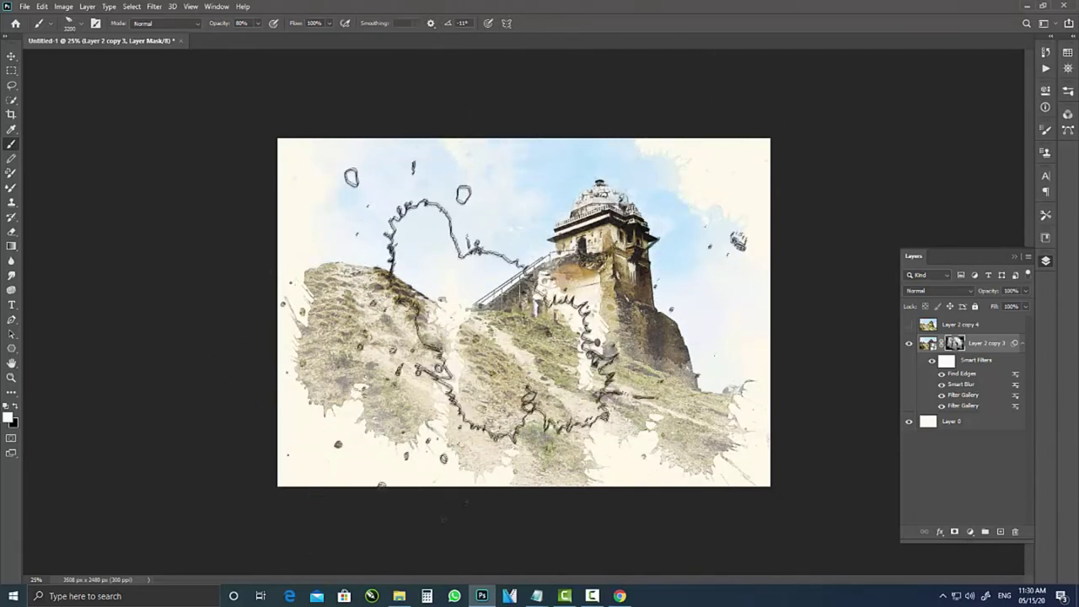
click(531, 304)
click(532, 304)
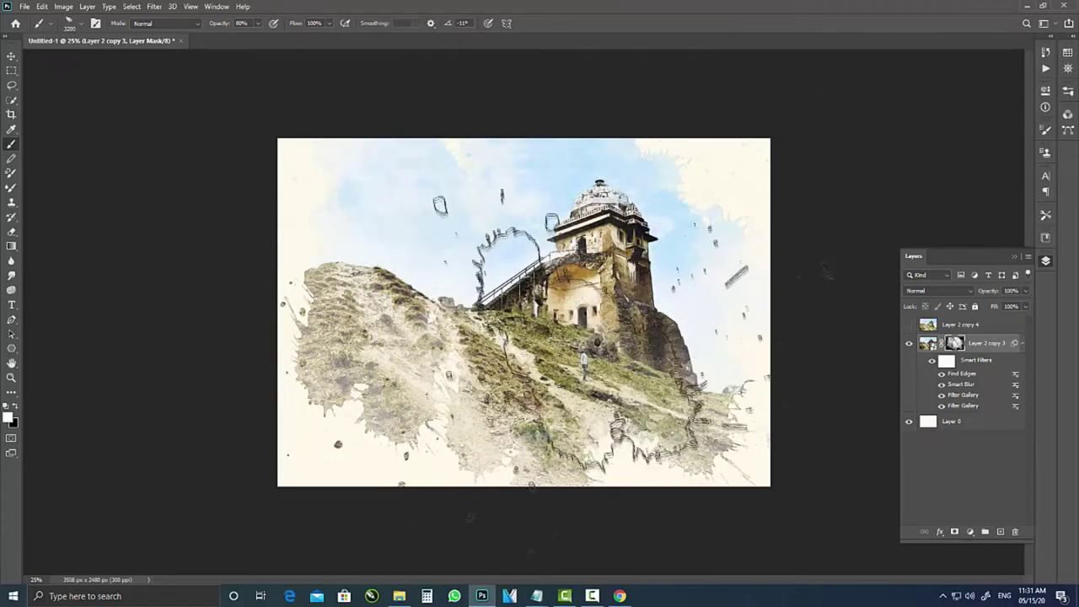
- Rotate the watercolour brush tip to -56° and zoom in to 50% near the top
right_click(643, 368)
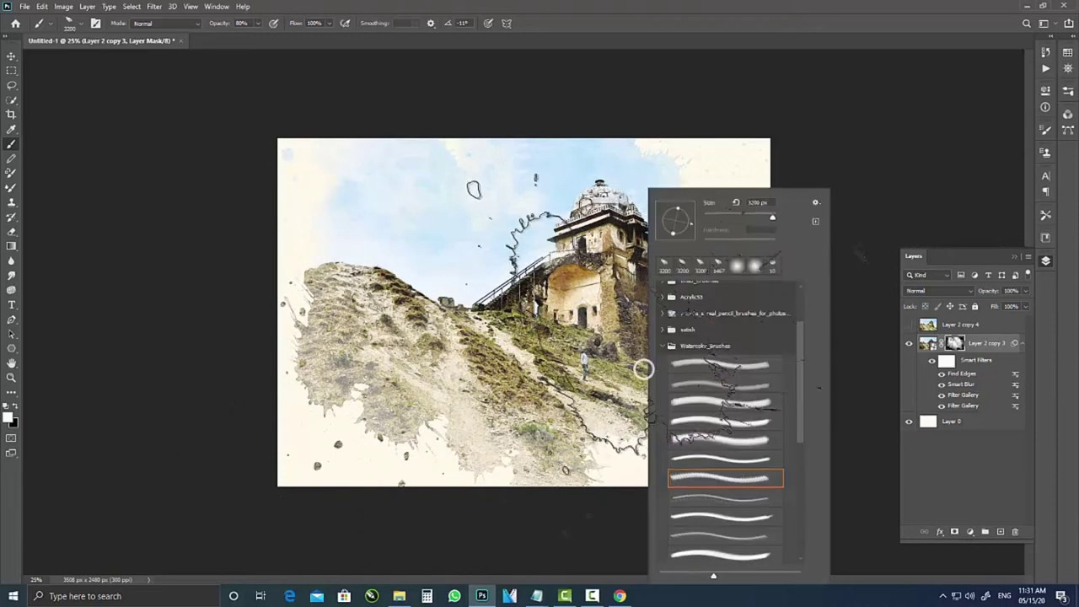
drag(690, 233, 683, 235)
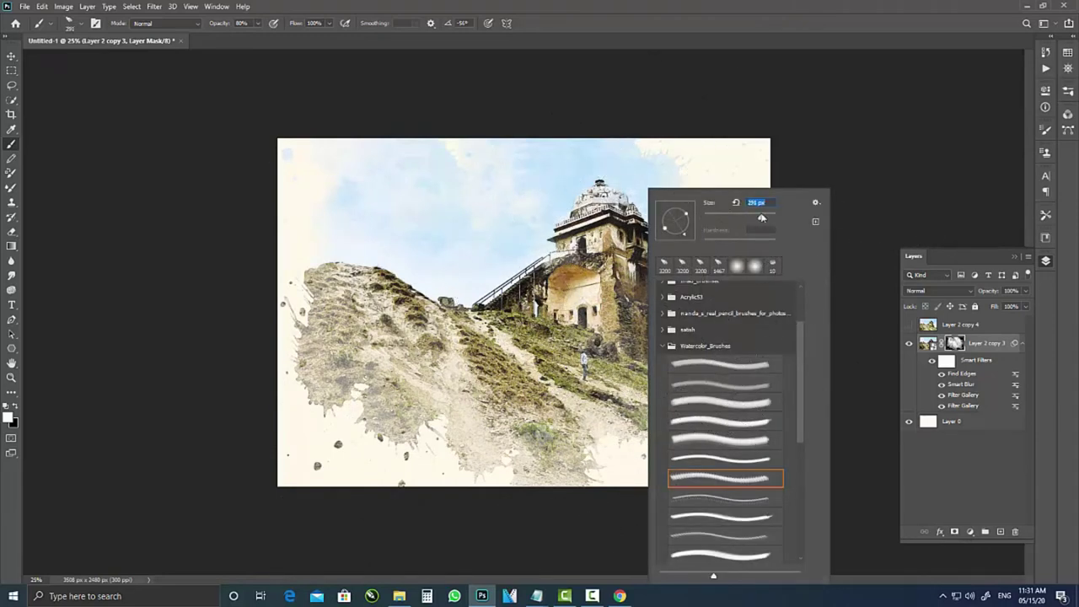
key(Return)
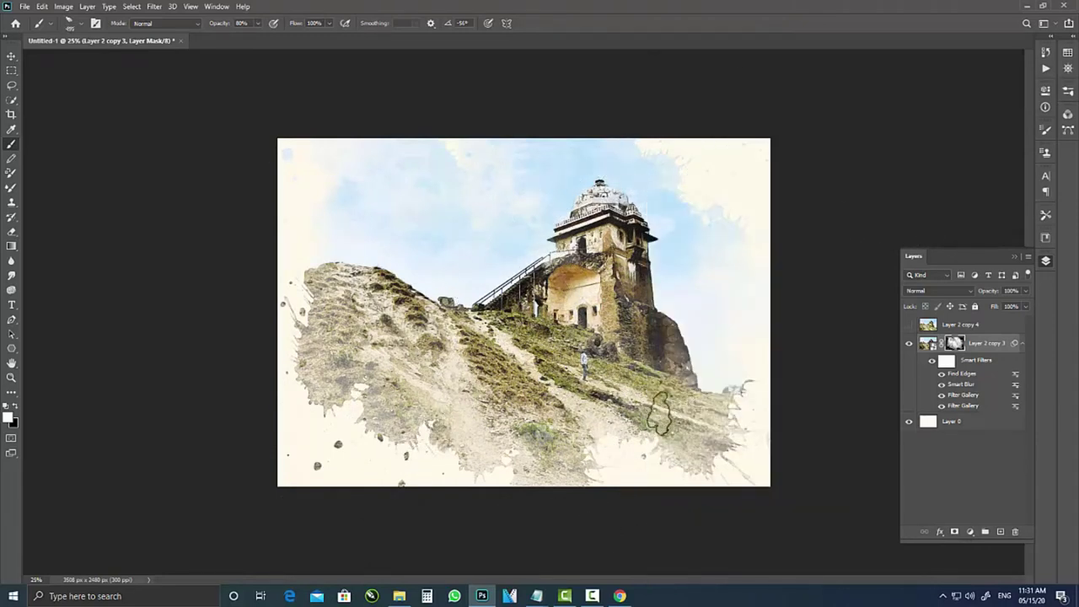
key(ctrl+plus)
scroll(639, 405, up, 2)
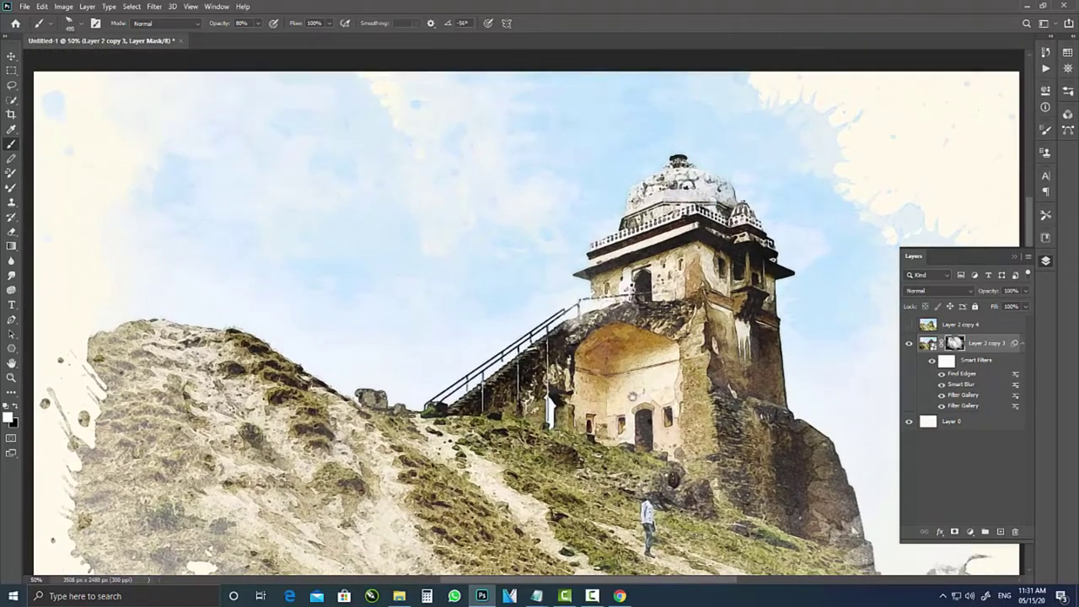
drag(700, 368, 751, 411)
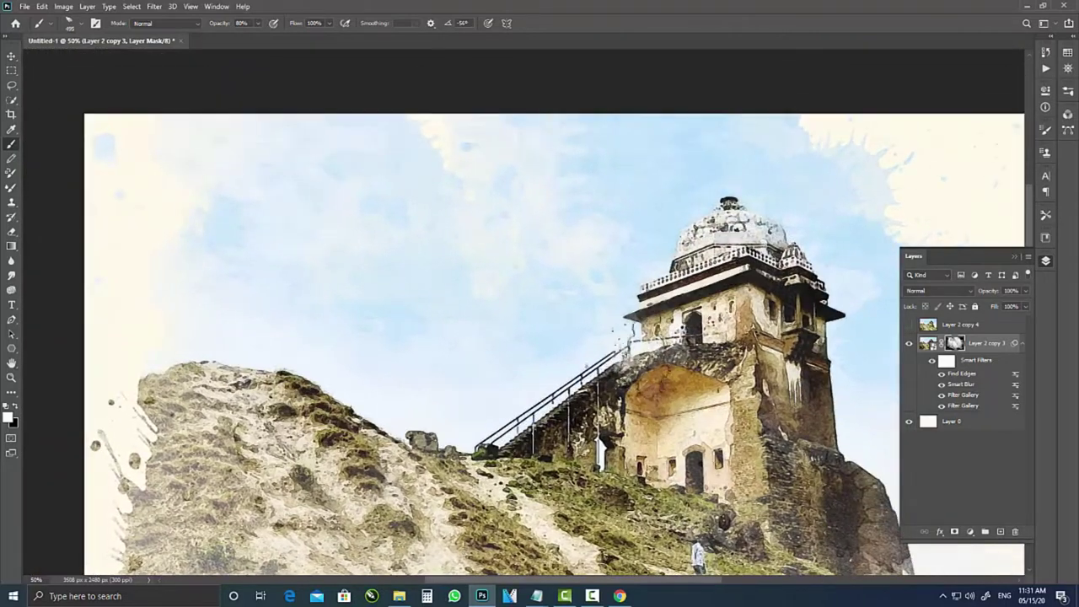
- Switch to another Watercolor_Brushes preset and work across the lower and left hillside toward the tower
right_click(737, 312)
key(comma)
key(comma)
key(comma)
key(Return)
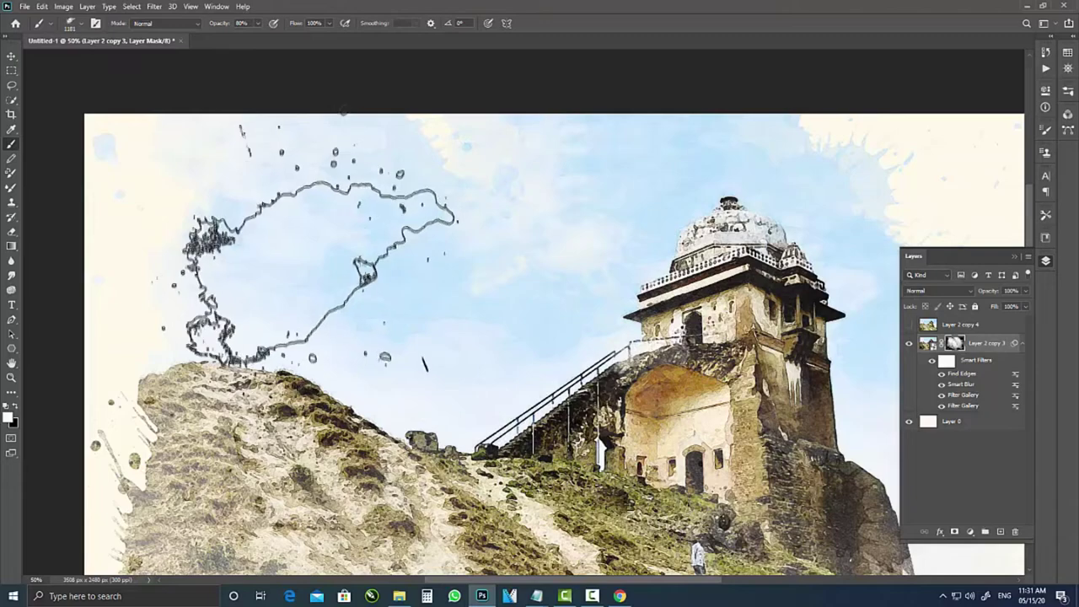
drag(472, 422, 425, 249)
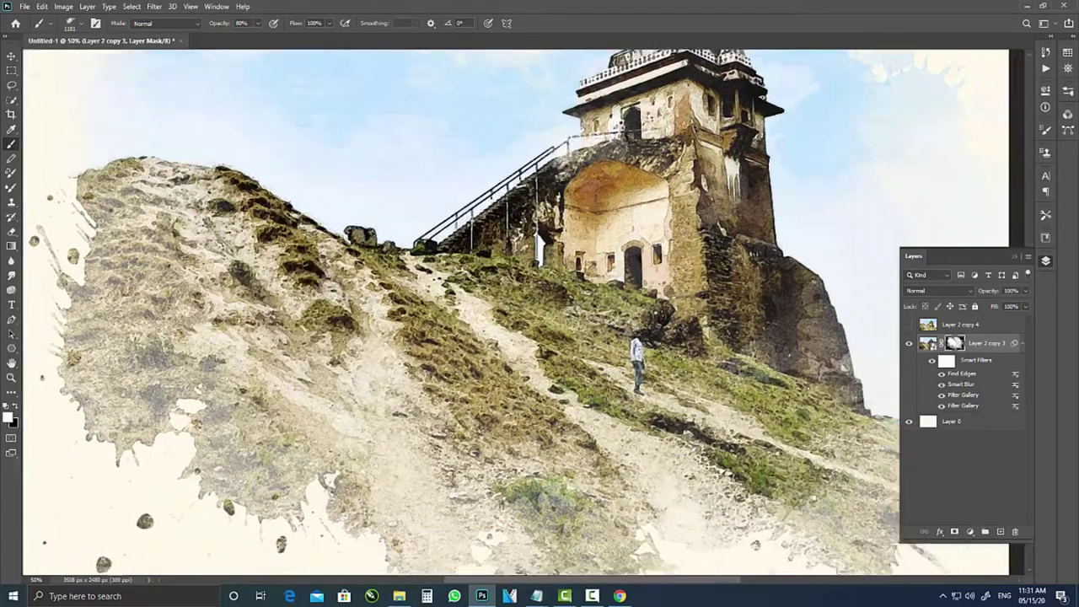
drag(764, 475, 593, 289)
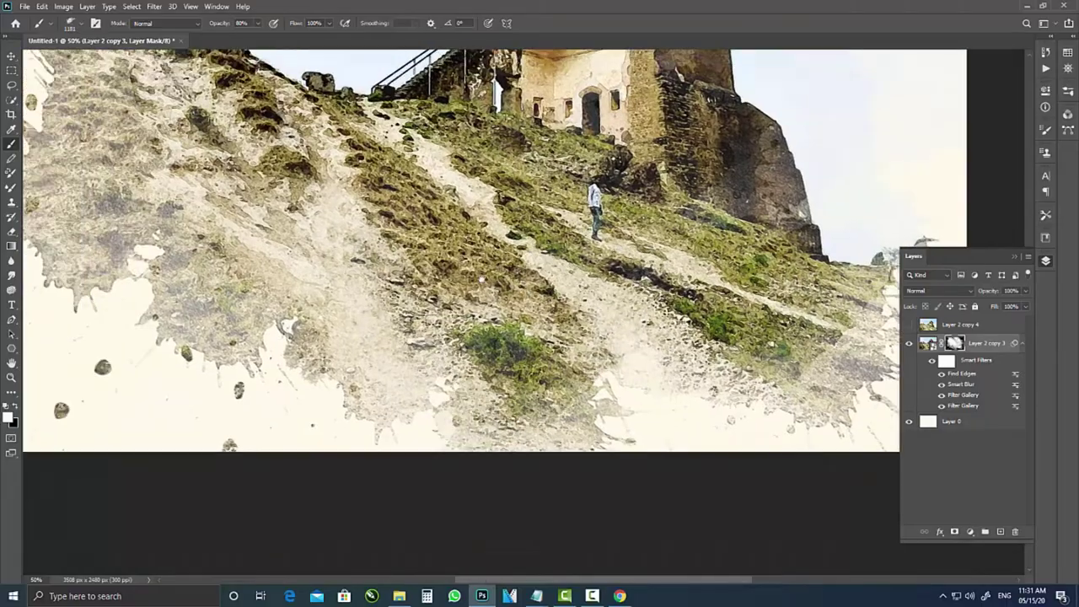
drag(303, 321, 419, 338)
drag(121, 103, 413, 210)
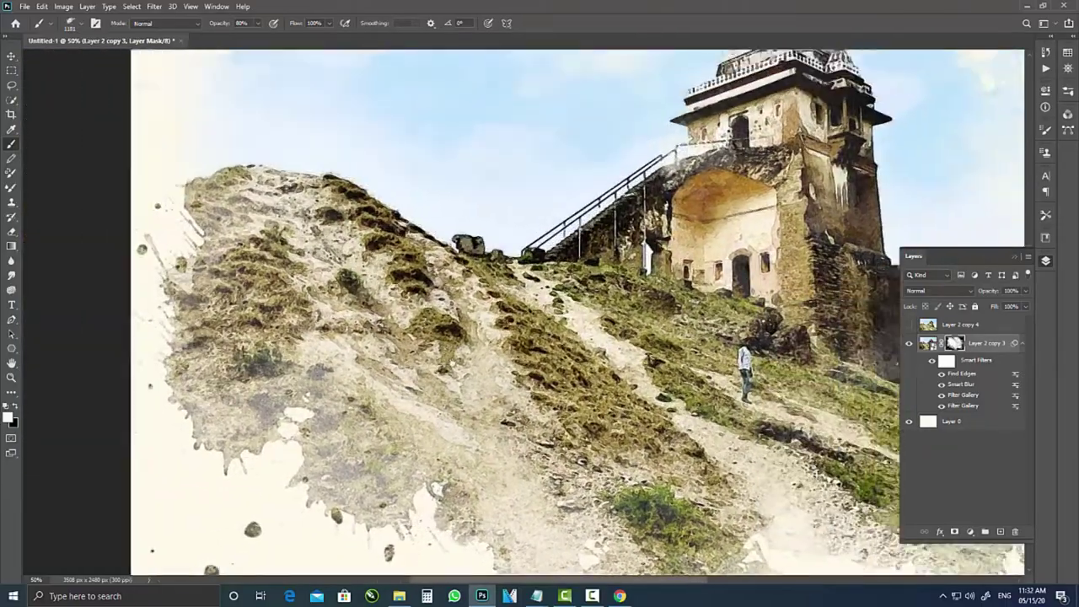
drag(674, 380, 489, 548)
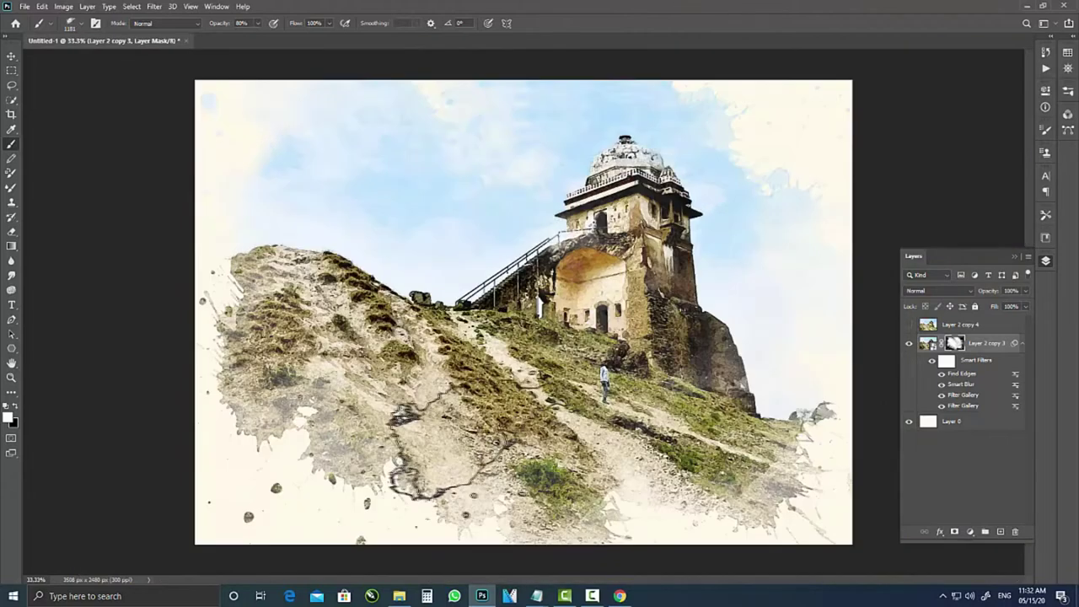
- Switch Layer 1's blend mode to Color for the sky tint
click(938, 290)
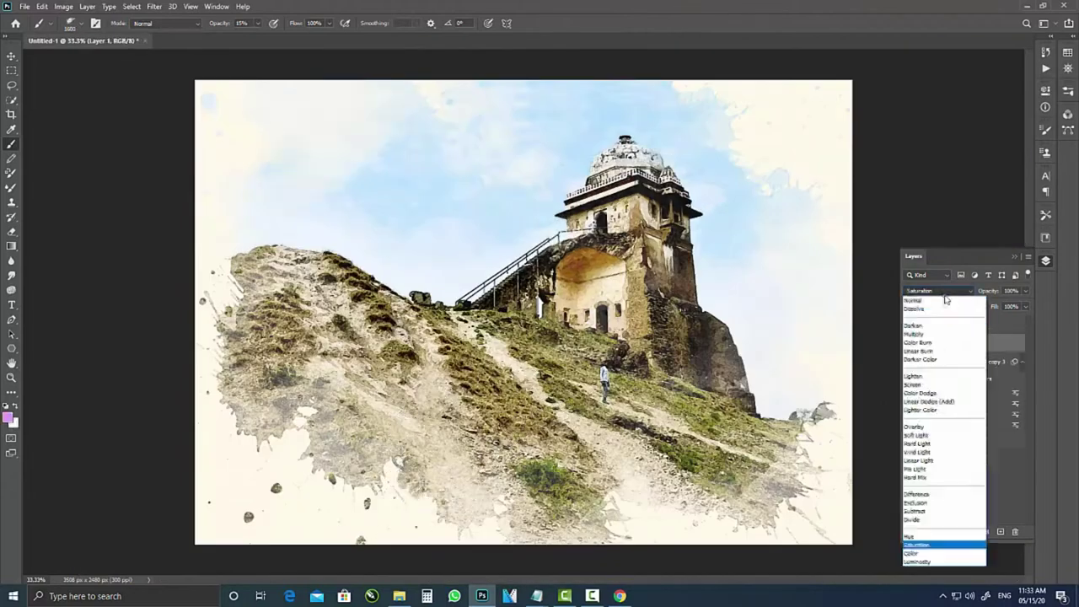
click(914, 553)
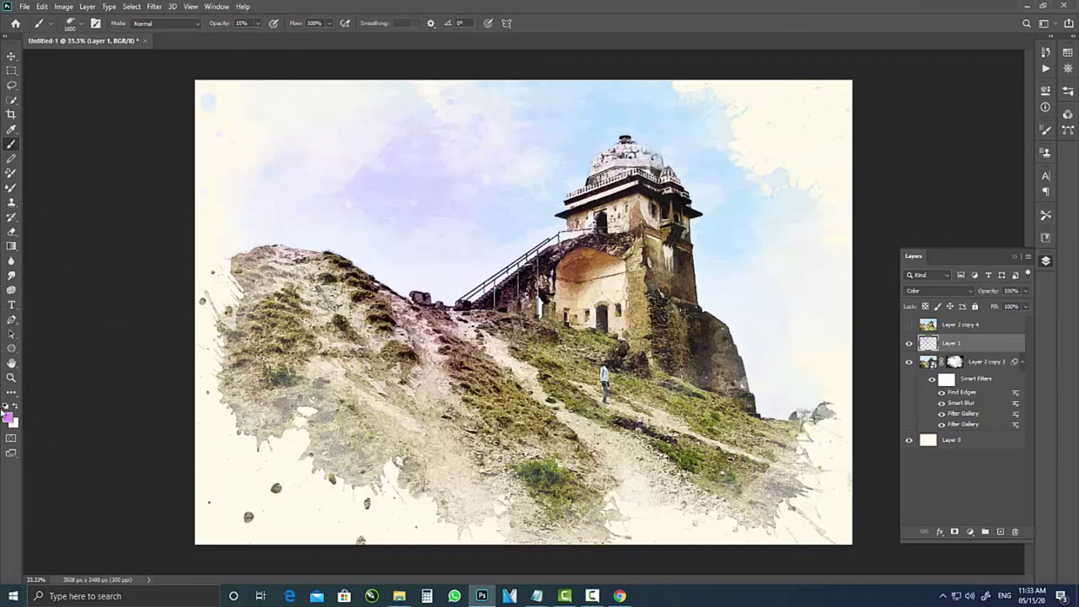
click(7, 417)
- Choose a peach-orange foreground colour
click(298, 523)
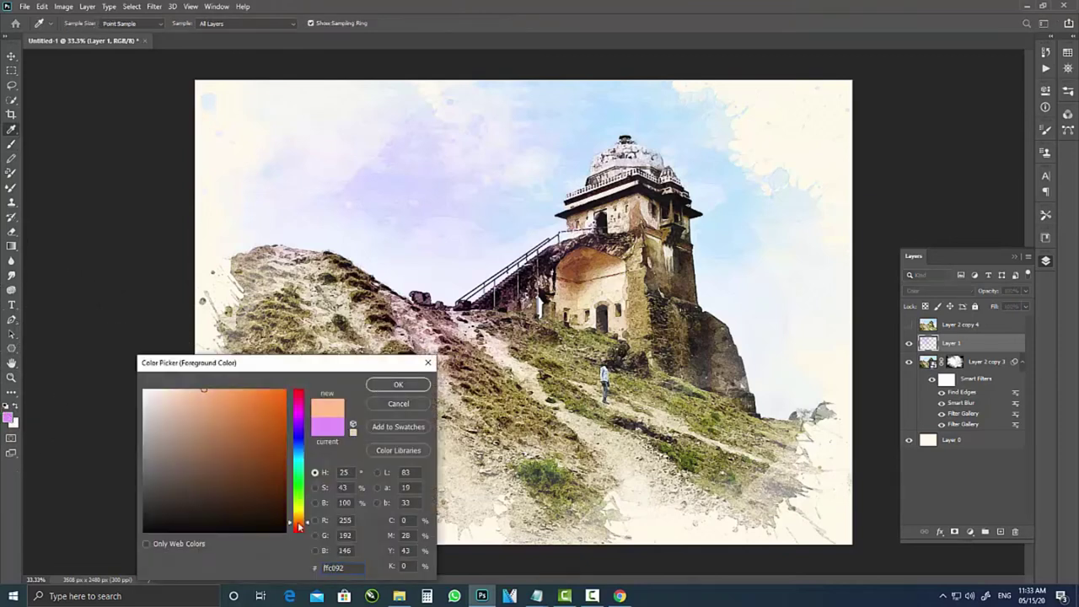
click(396, 385)
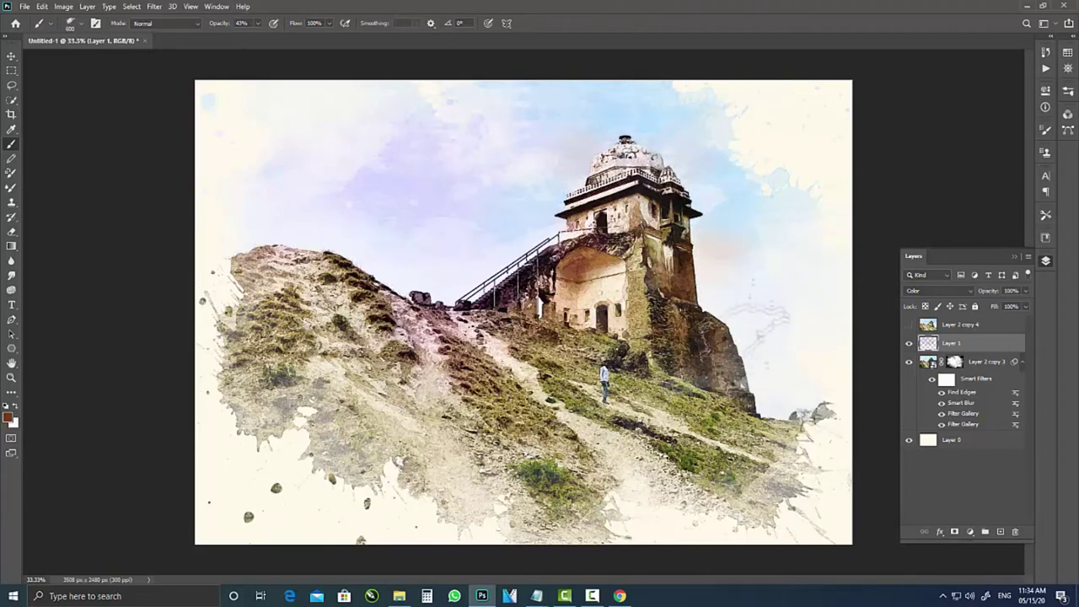
key(ctrl+z)
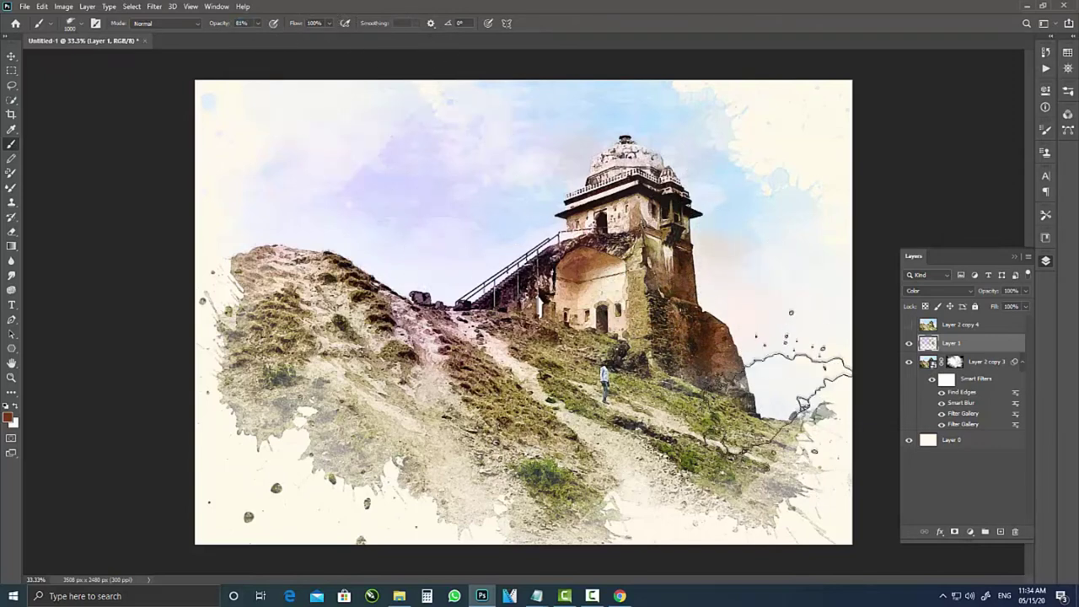
- Paint peach and pink tints into the sky and a brown-orange wash over the left hillside
click(460, 194)
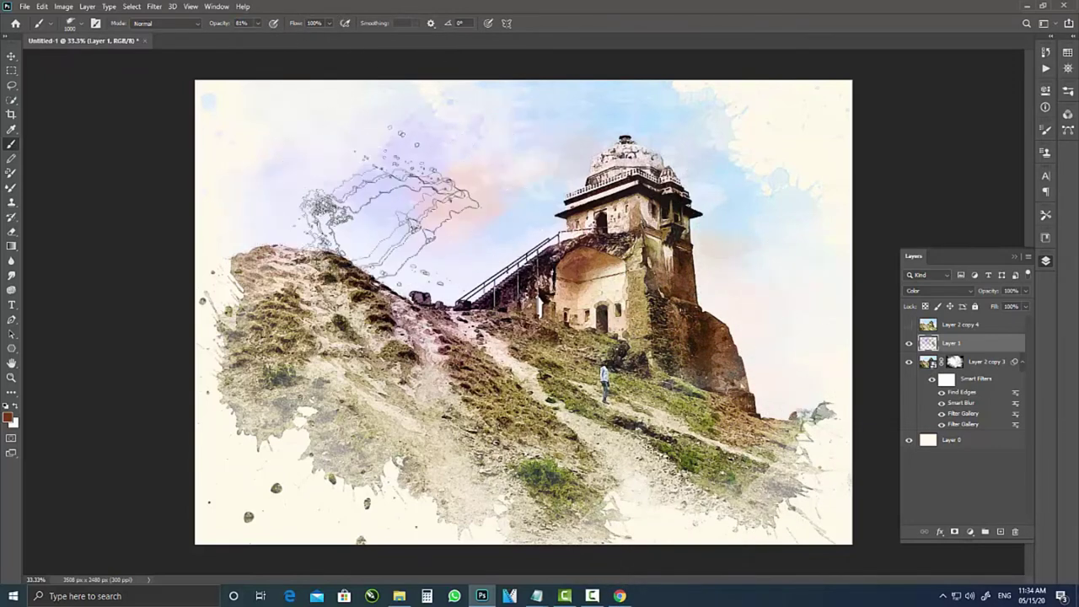
click(548, 173)
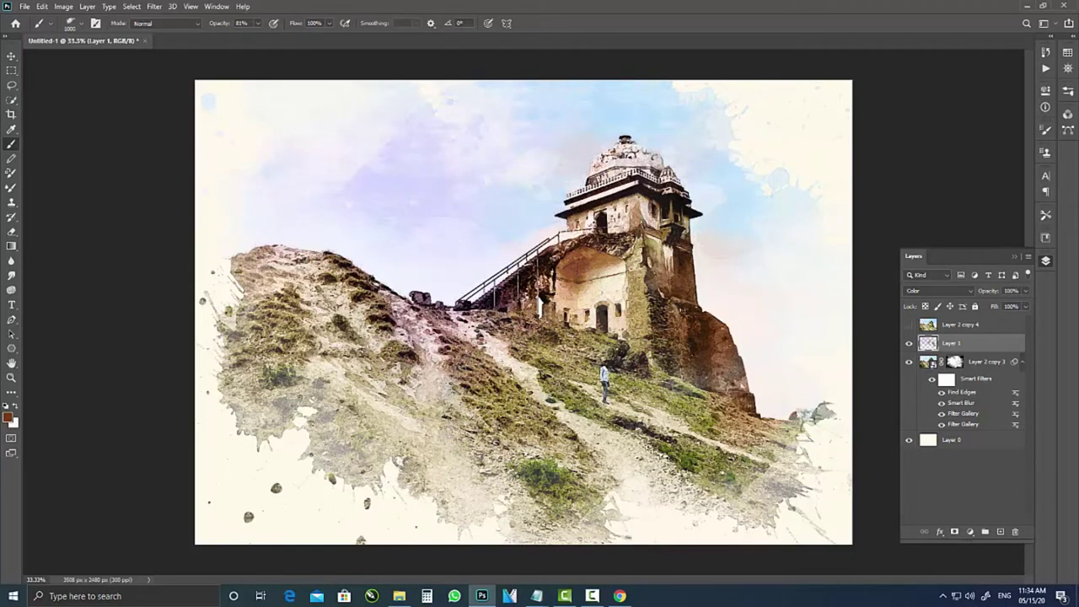
click(370, 194)
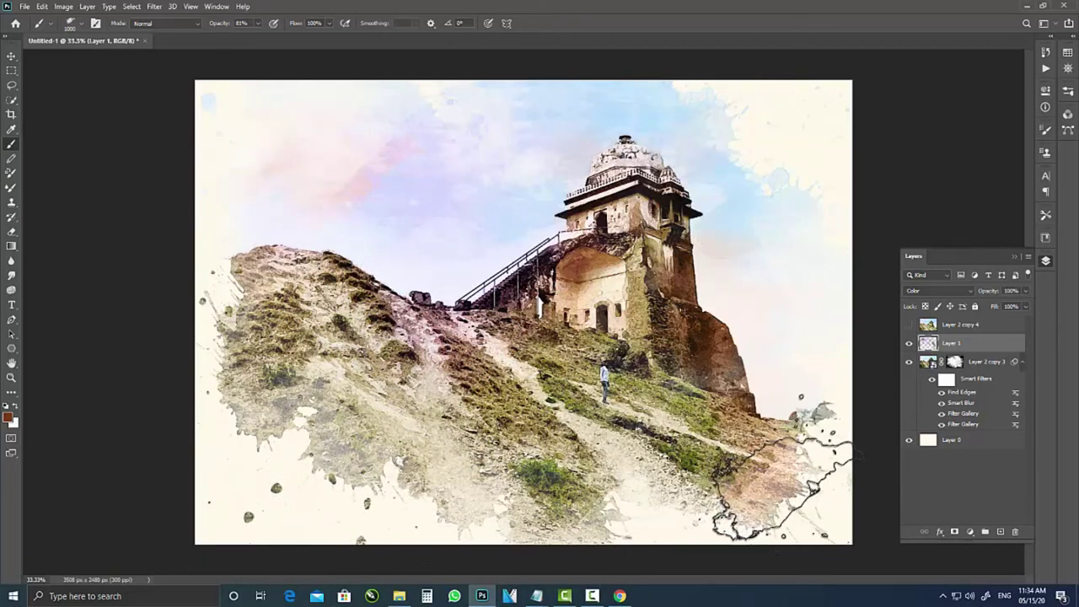
drag(430, 497, 221, 195)
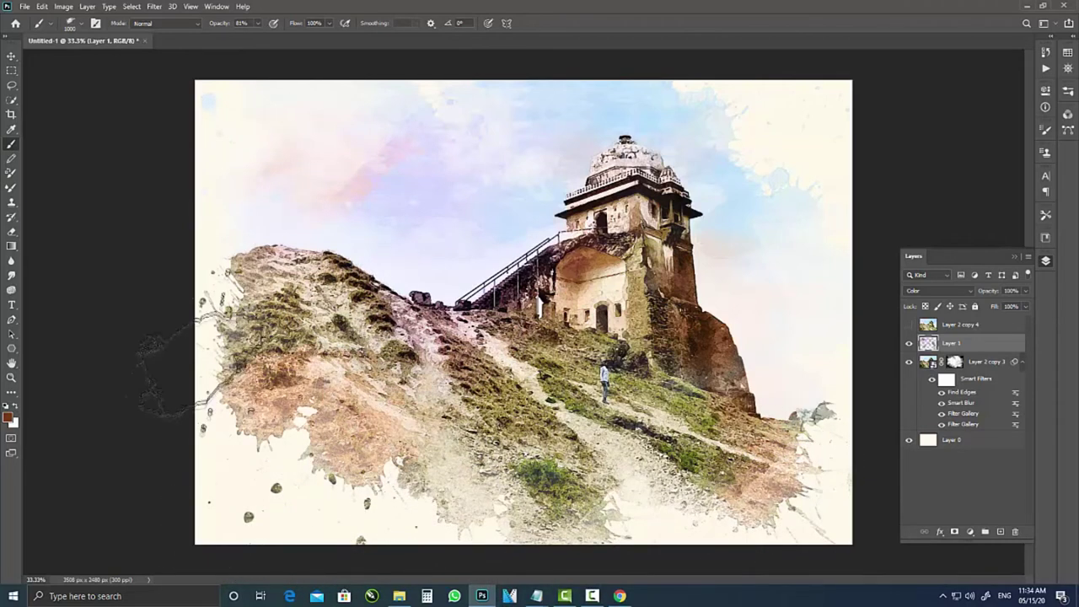
- Return to Layer 2 copy 3's mask with a watercolour preset at 100% opacity
ctrl+click(548, 304)
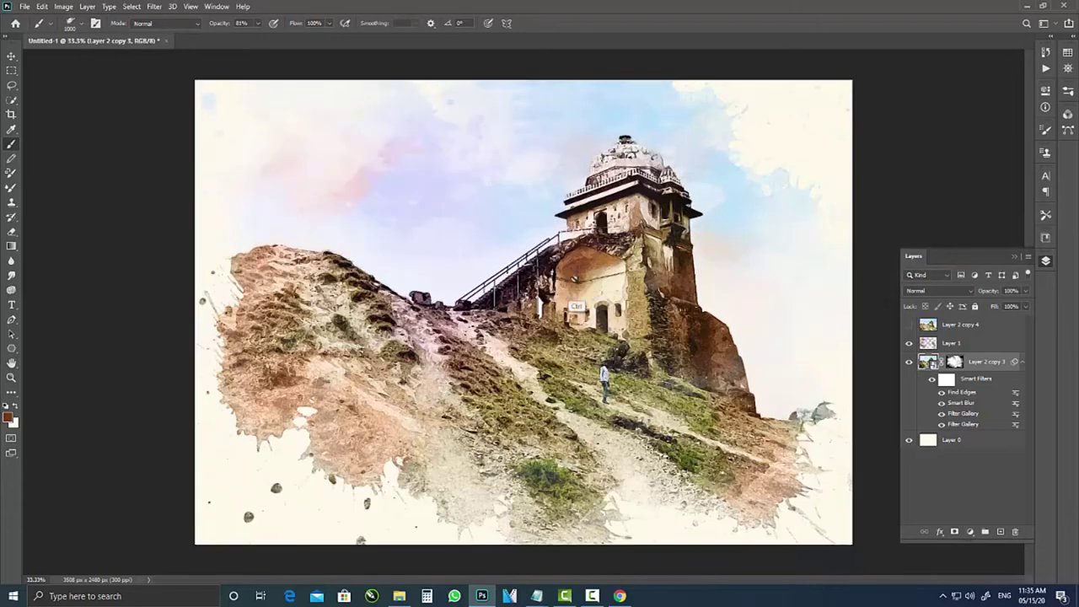
key(ctrl+plus)
key(ctrl+minus)
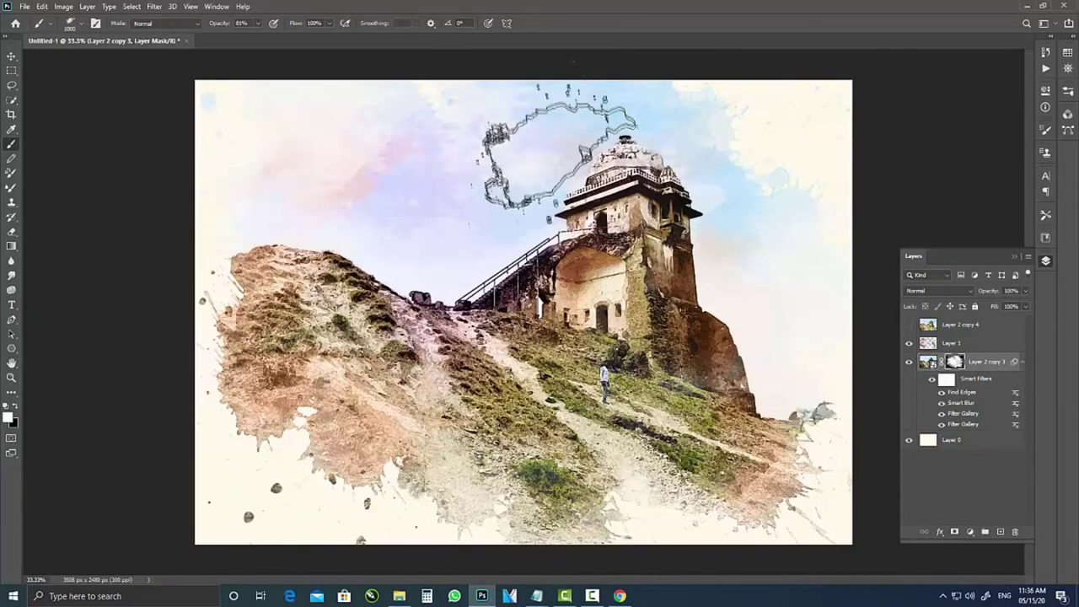
right_click(560, 155)
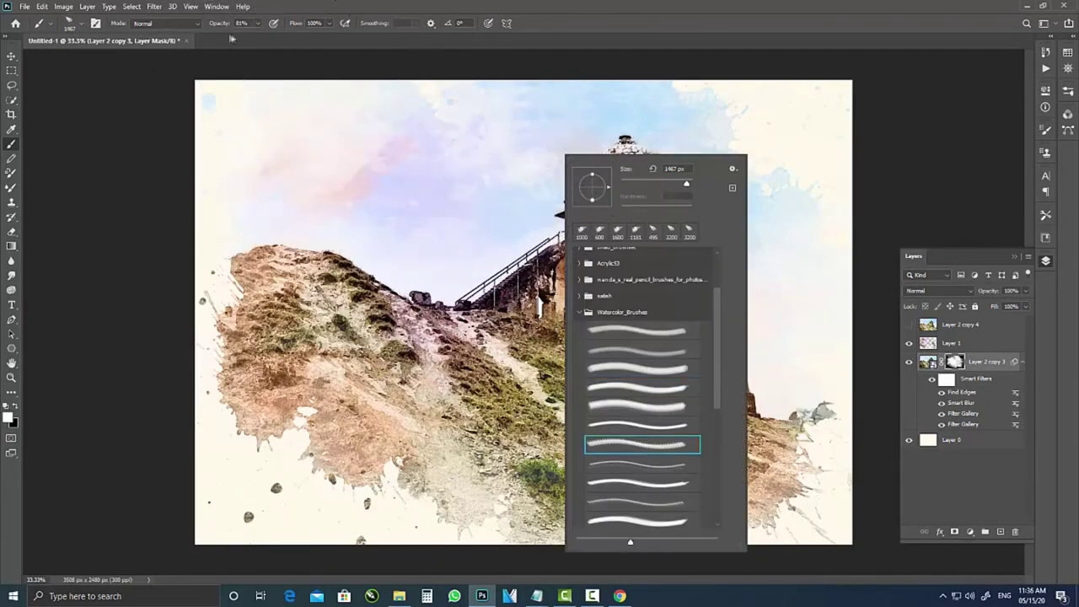
key(Return)
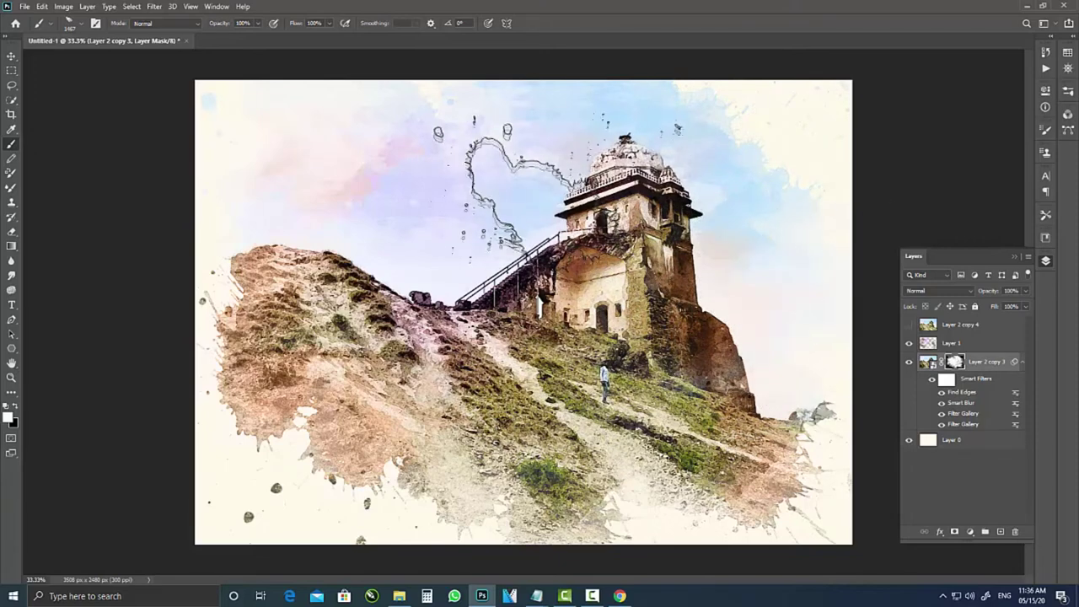
- Paint sketch-like strokes across the lower-left, lower-right and tower-side hill slopes
drag(363, 405, 346, 421)
mouse_move(759, 464)
mouse_down()
mouse_move(455, 477)
mouse_move(666, 563)
mouse_up()
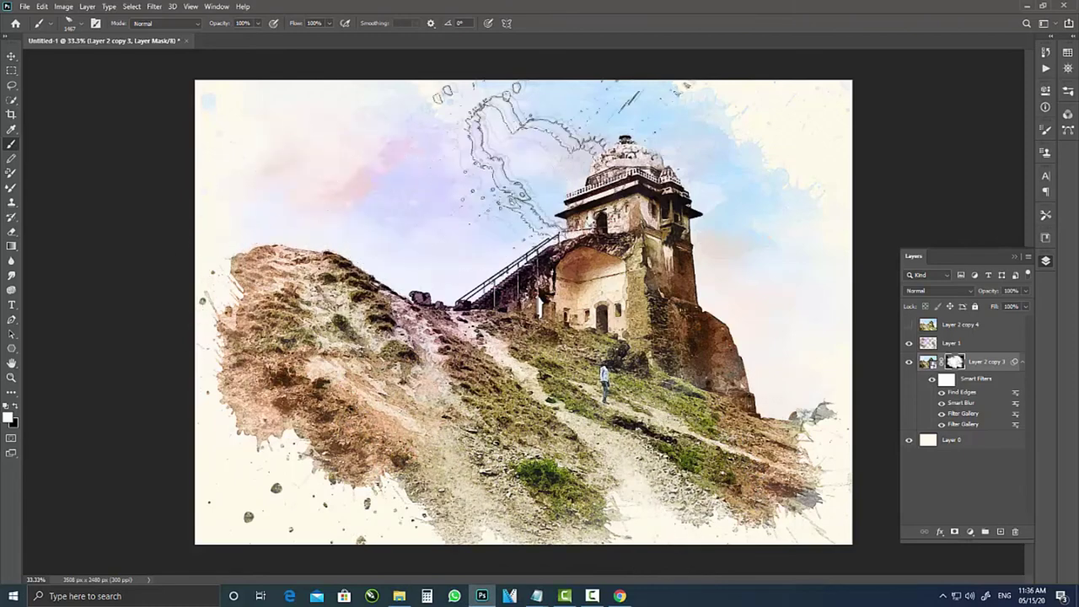
drag(742, 354, 608, 558)
drag(472, 404, 337, 286)
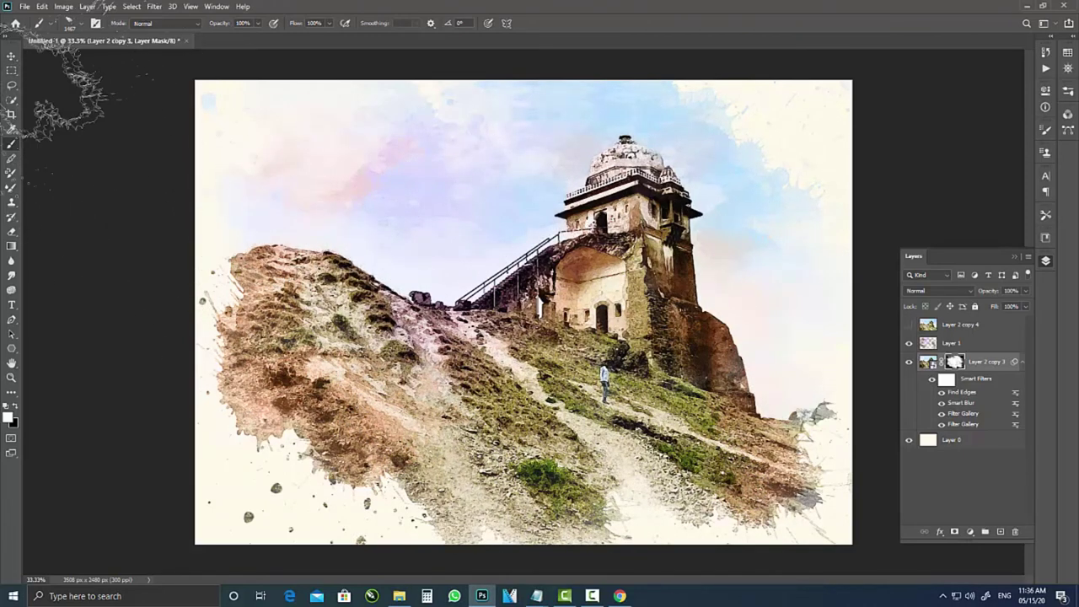
click(12, 56)
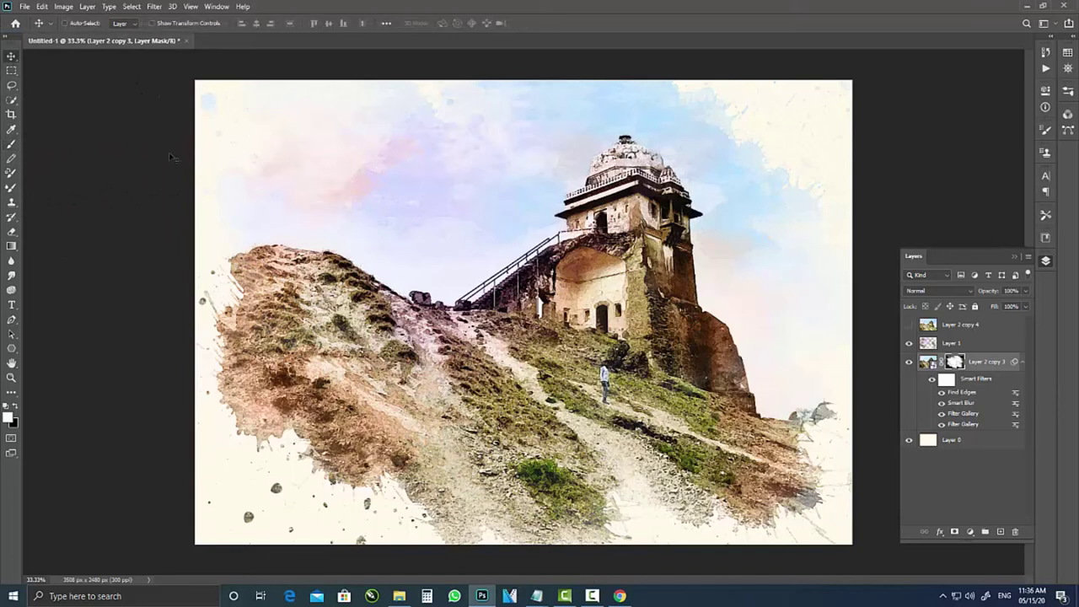